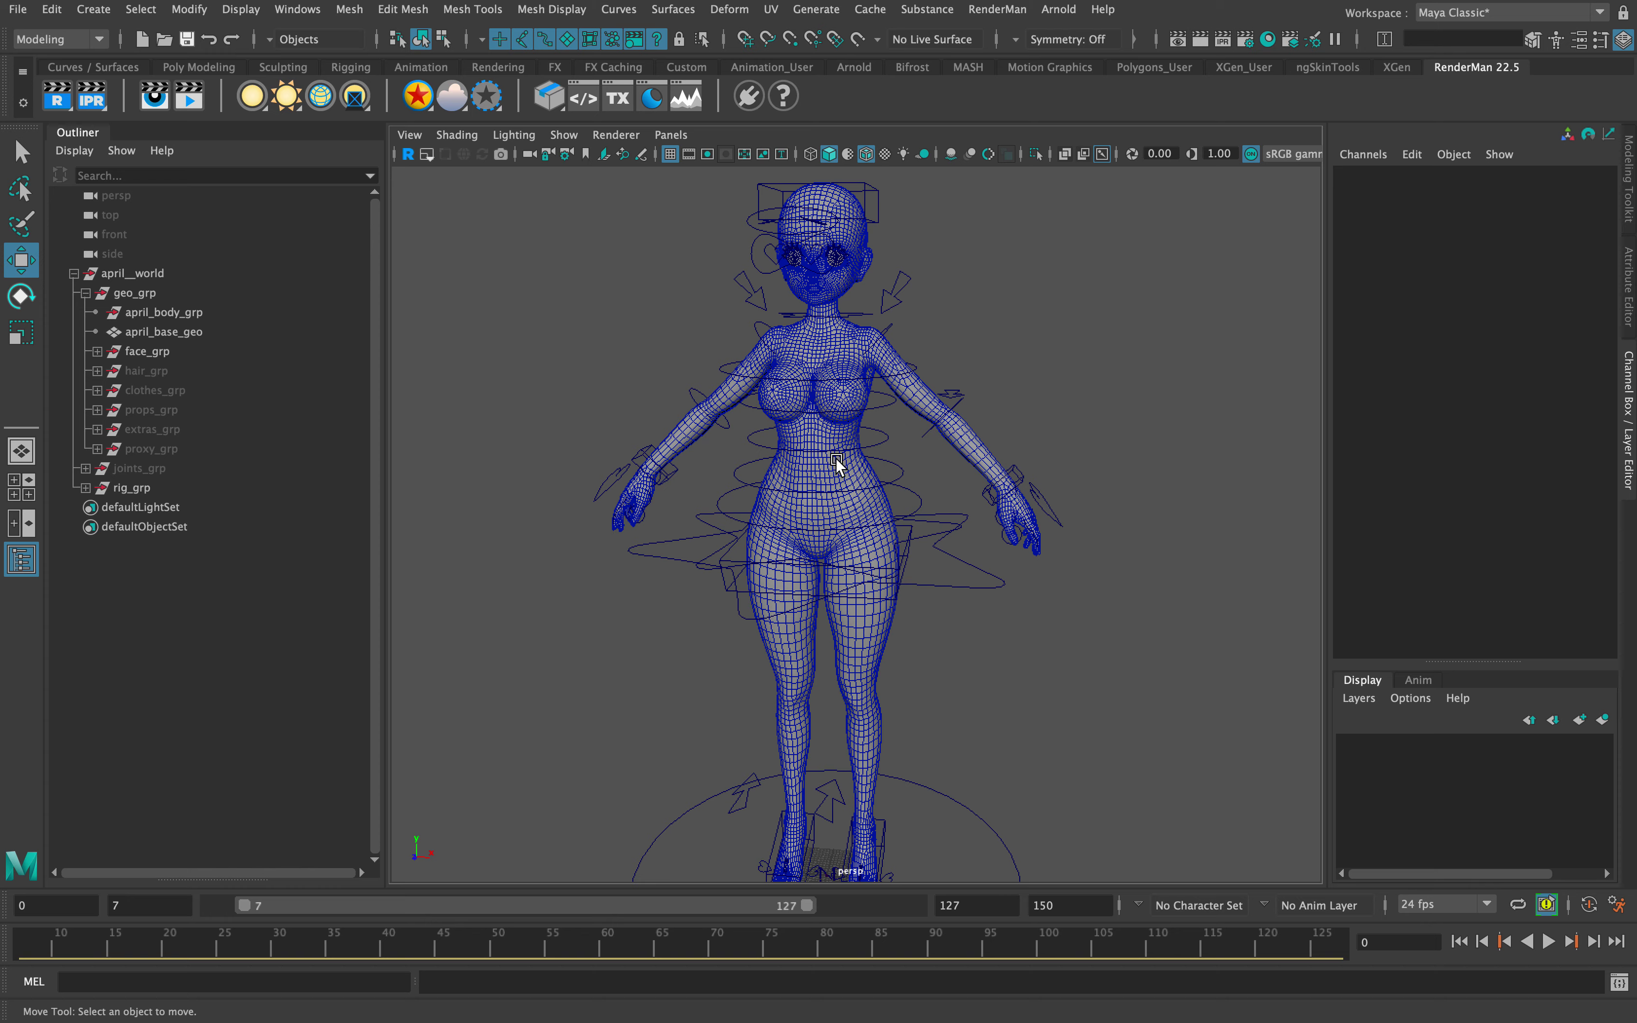
Turn on the visibility of joints_grp to show the skeleton inside the character mesh
{"action": "middle_click_drag", "start_coordinate": [892, 439], "coordinate": [890, 530], "text": "alt"}
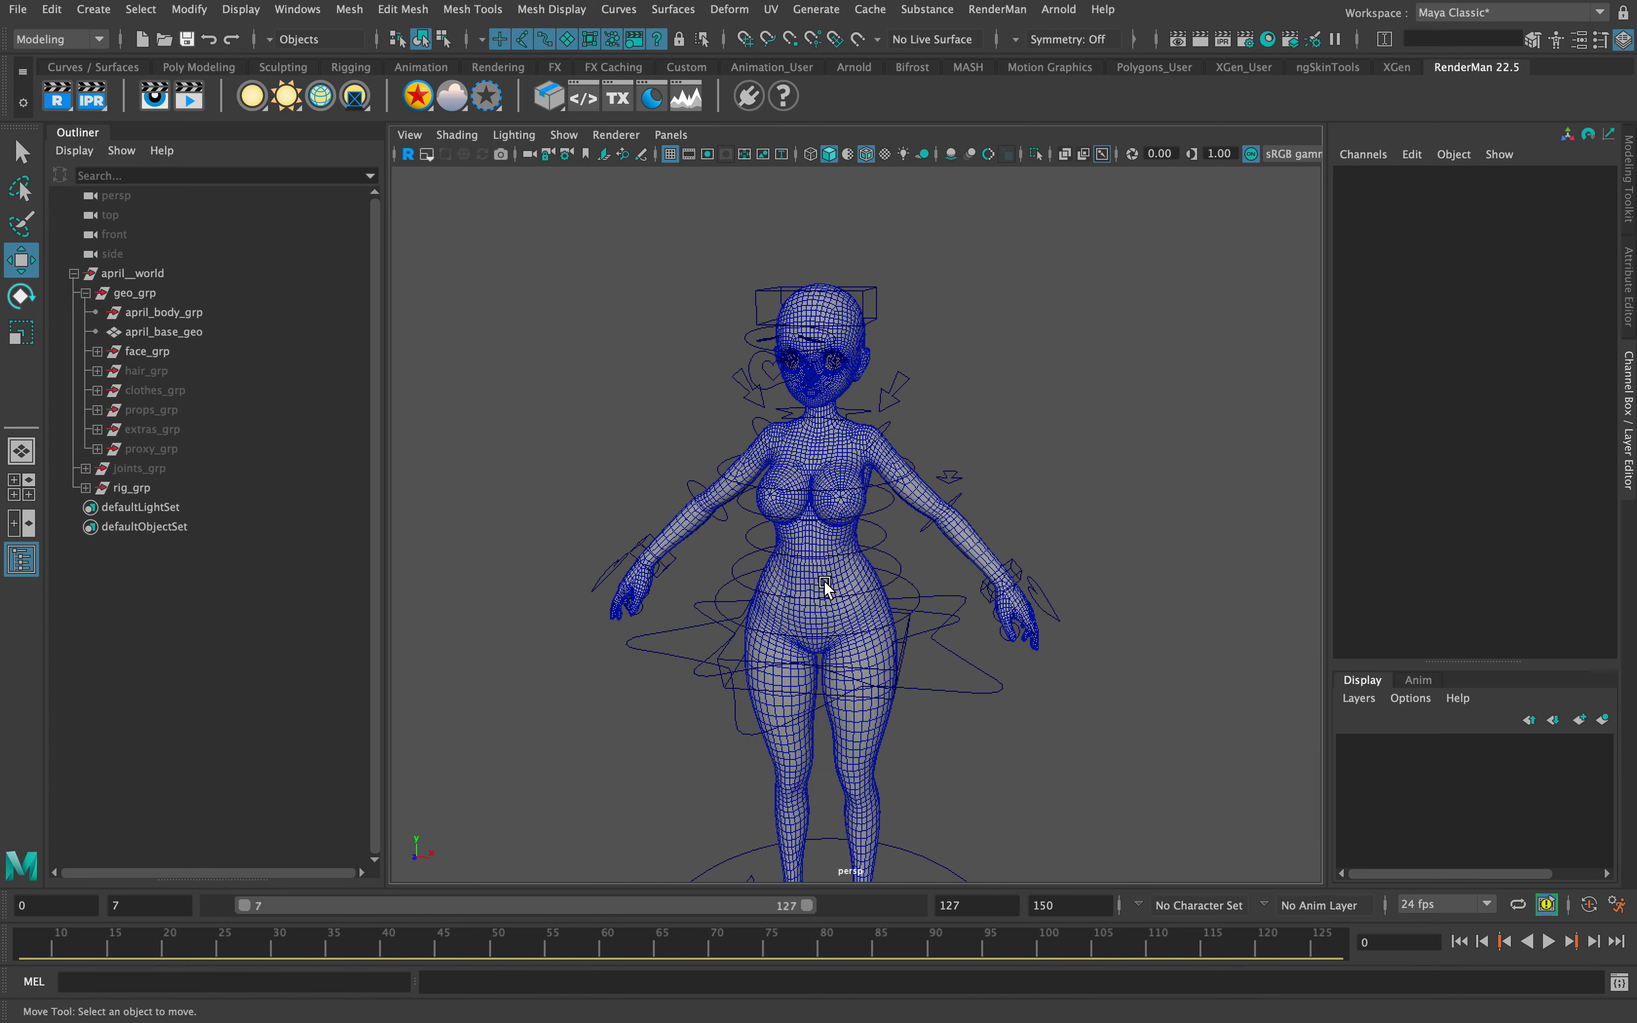
{"action": "left_click_drag", "start_coordinate": [826, 588], "coordinate": [646, 490], "text": "alt"}
{"action": "left_click", "coordinate": [146, 468]}
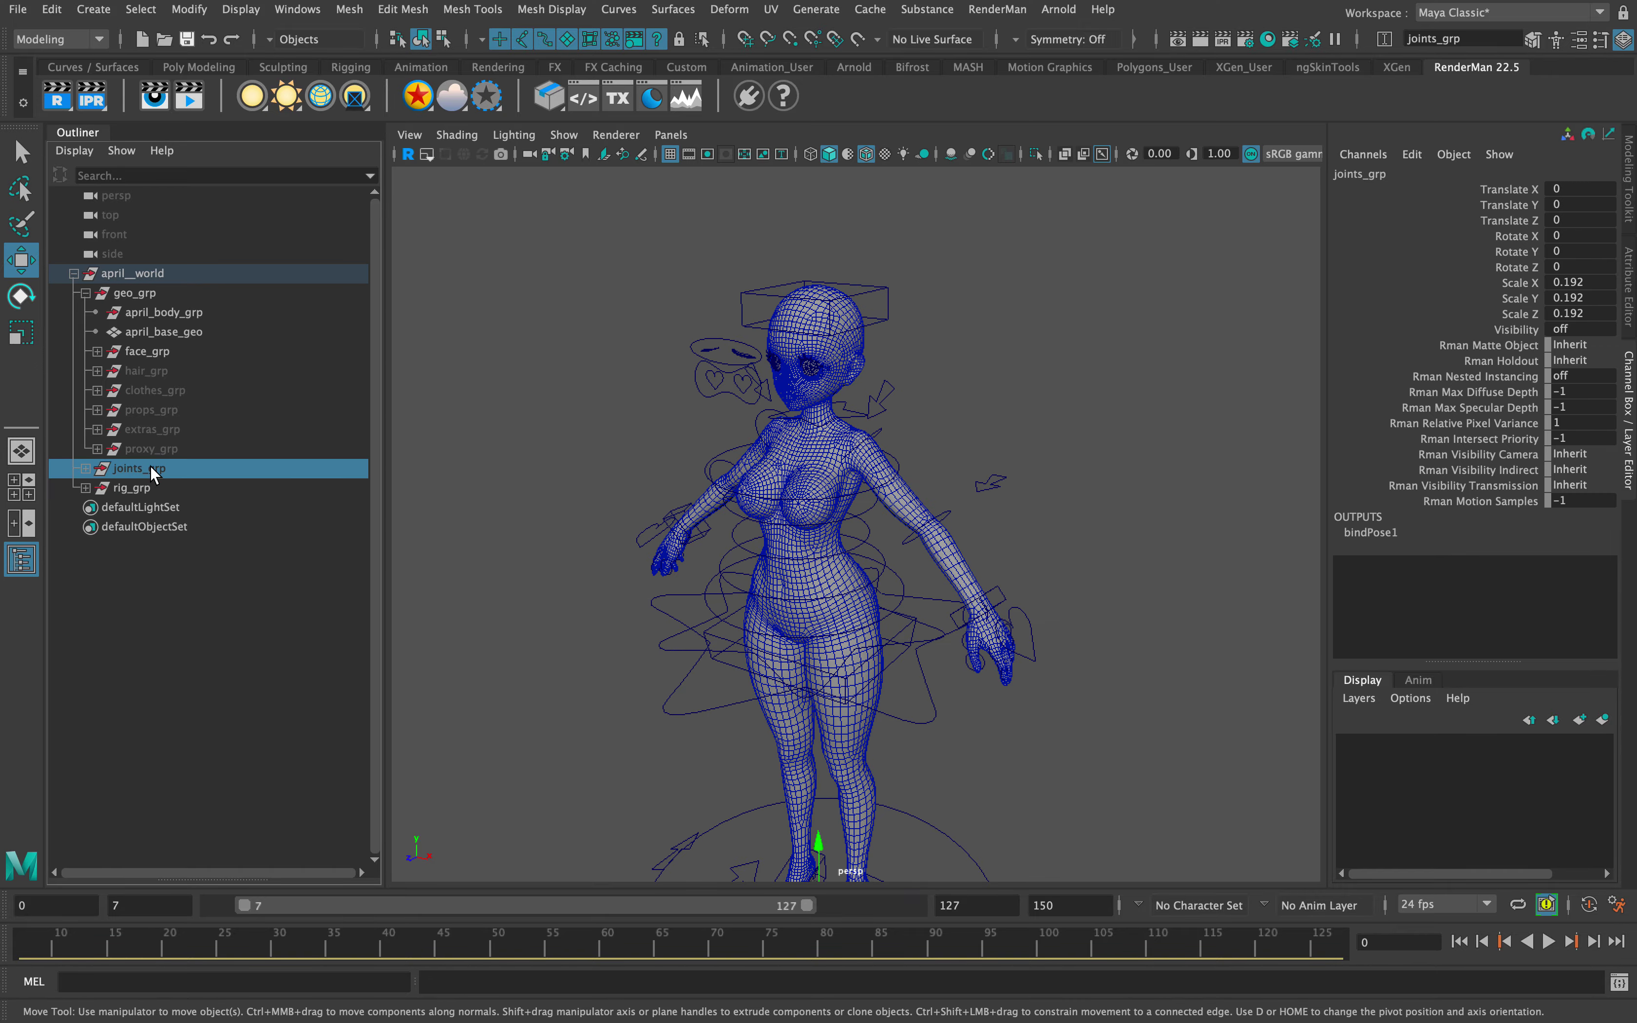
{"action": "mouse_move", "coordinate": [765, 579]}
{"action": "left_mouse_down", "text": "alt"}
{"action": "mouse_move", "coordinate": [679, 555]}
{"action": "mouse_move", "coordinate": [709, 578]}
{"action": "mouse_move", "coordinate": [770, 578]}
{"action": "left_mouse_up", "text": "alt"}
{"action": "scroll", "coordinate": [702, 547], "scroll_direction": "up", "scroll_amount": 4}
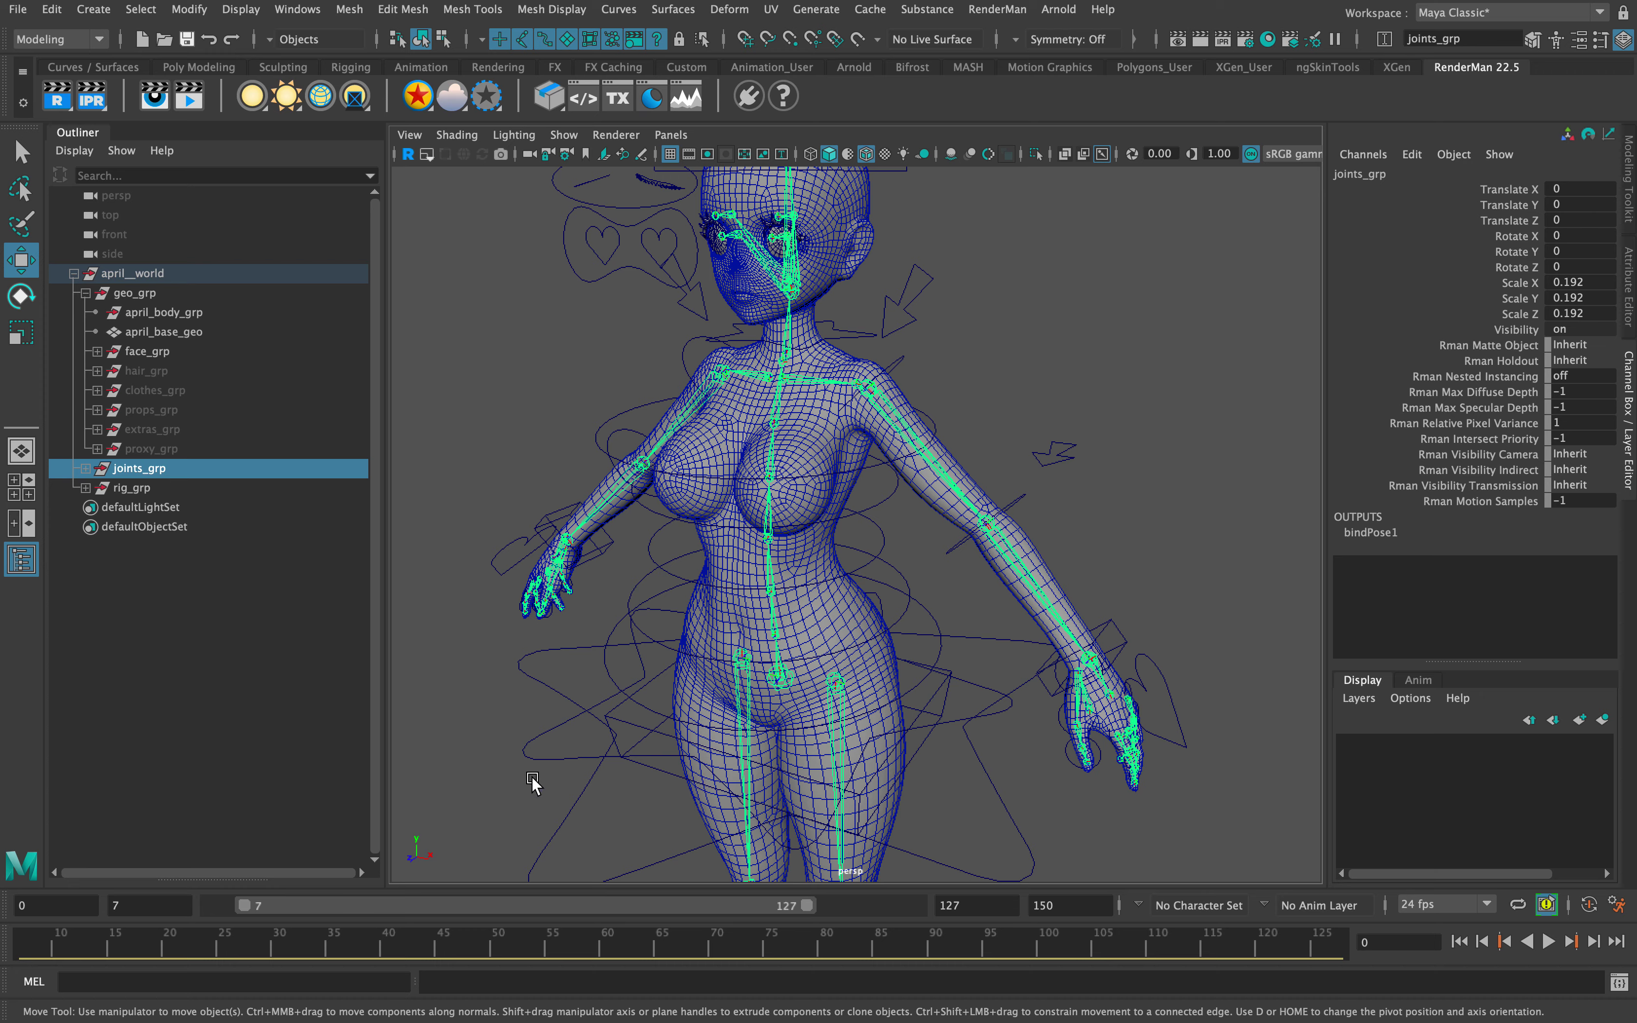
Move the left arm's IK control up and outward to test how the arm bends
{"action": "middle_click_drag", "start_coordinate": [935, 662], "coordinate": [878, 607], "text": "alt"}
{"action": "left_click_drag", "start_coordinate": [1089, 632], "coordinate": [1045, 663], "text": "alt"}
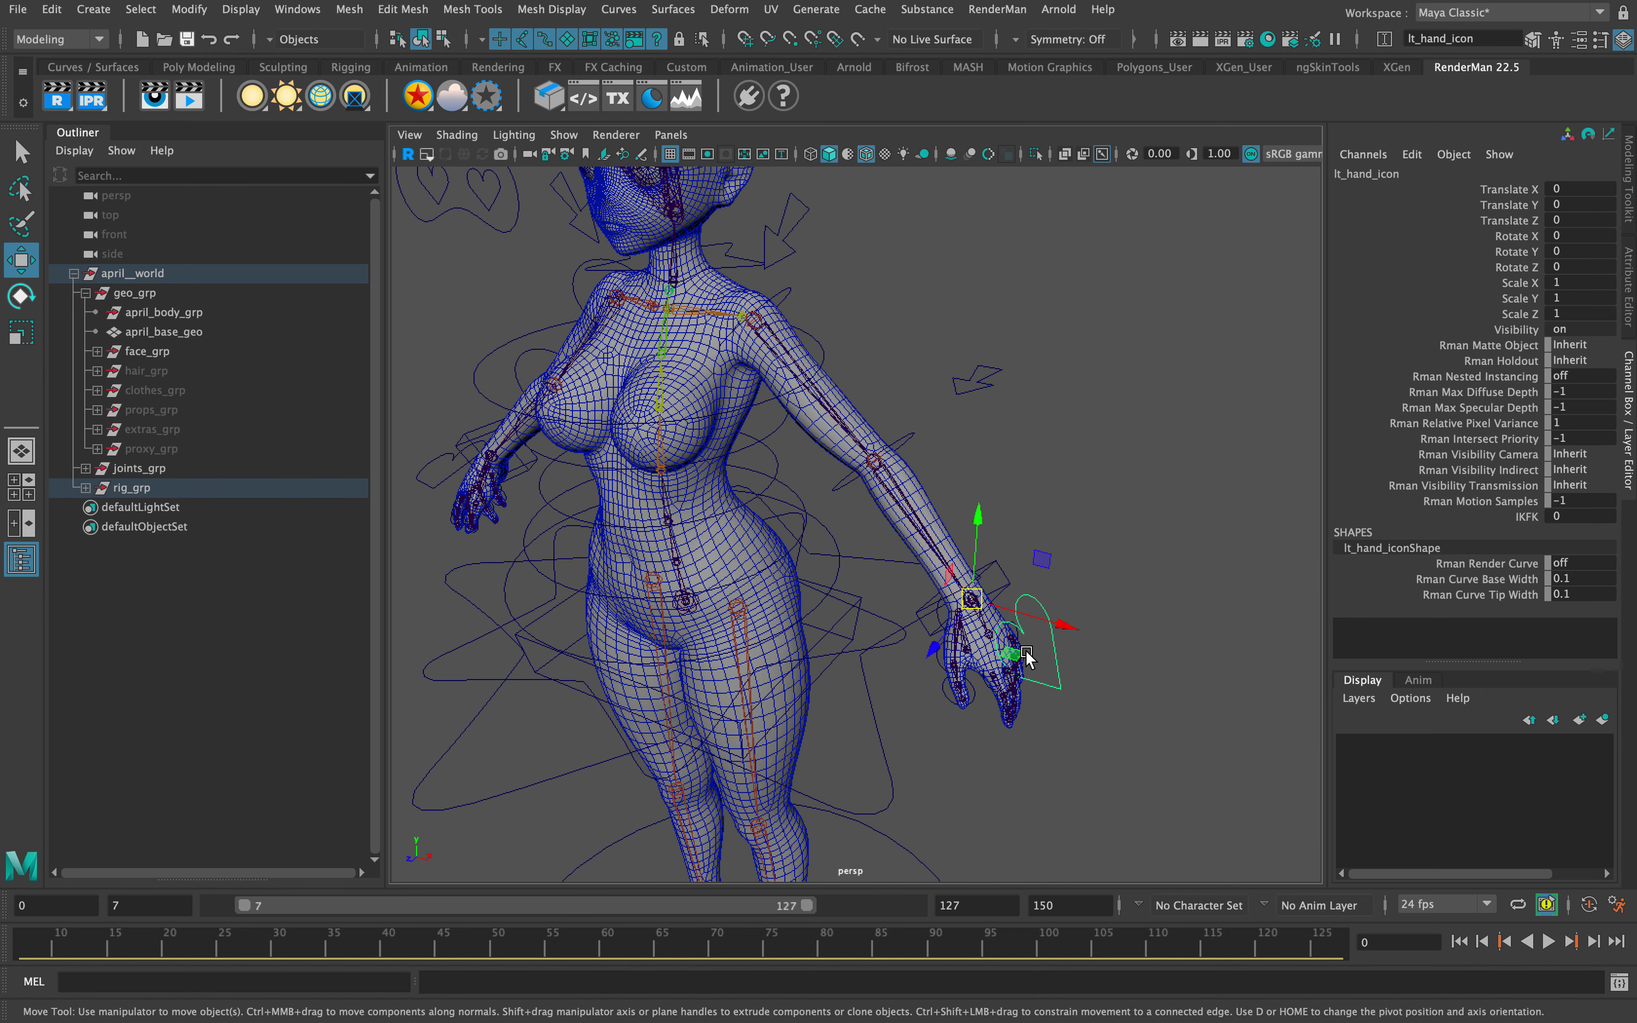
{"action": "left_click", "coordinate": [974, 590]}
{"action": "left_click_drag", "start_coordinate": [974, 590], "coordinate": [1046, 479]}
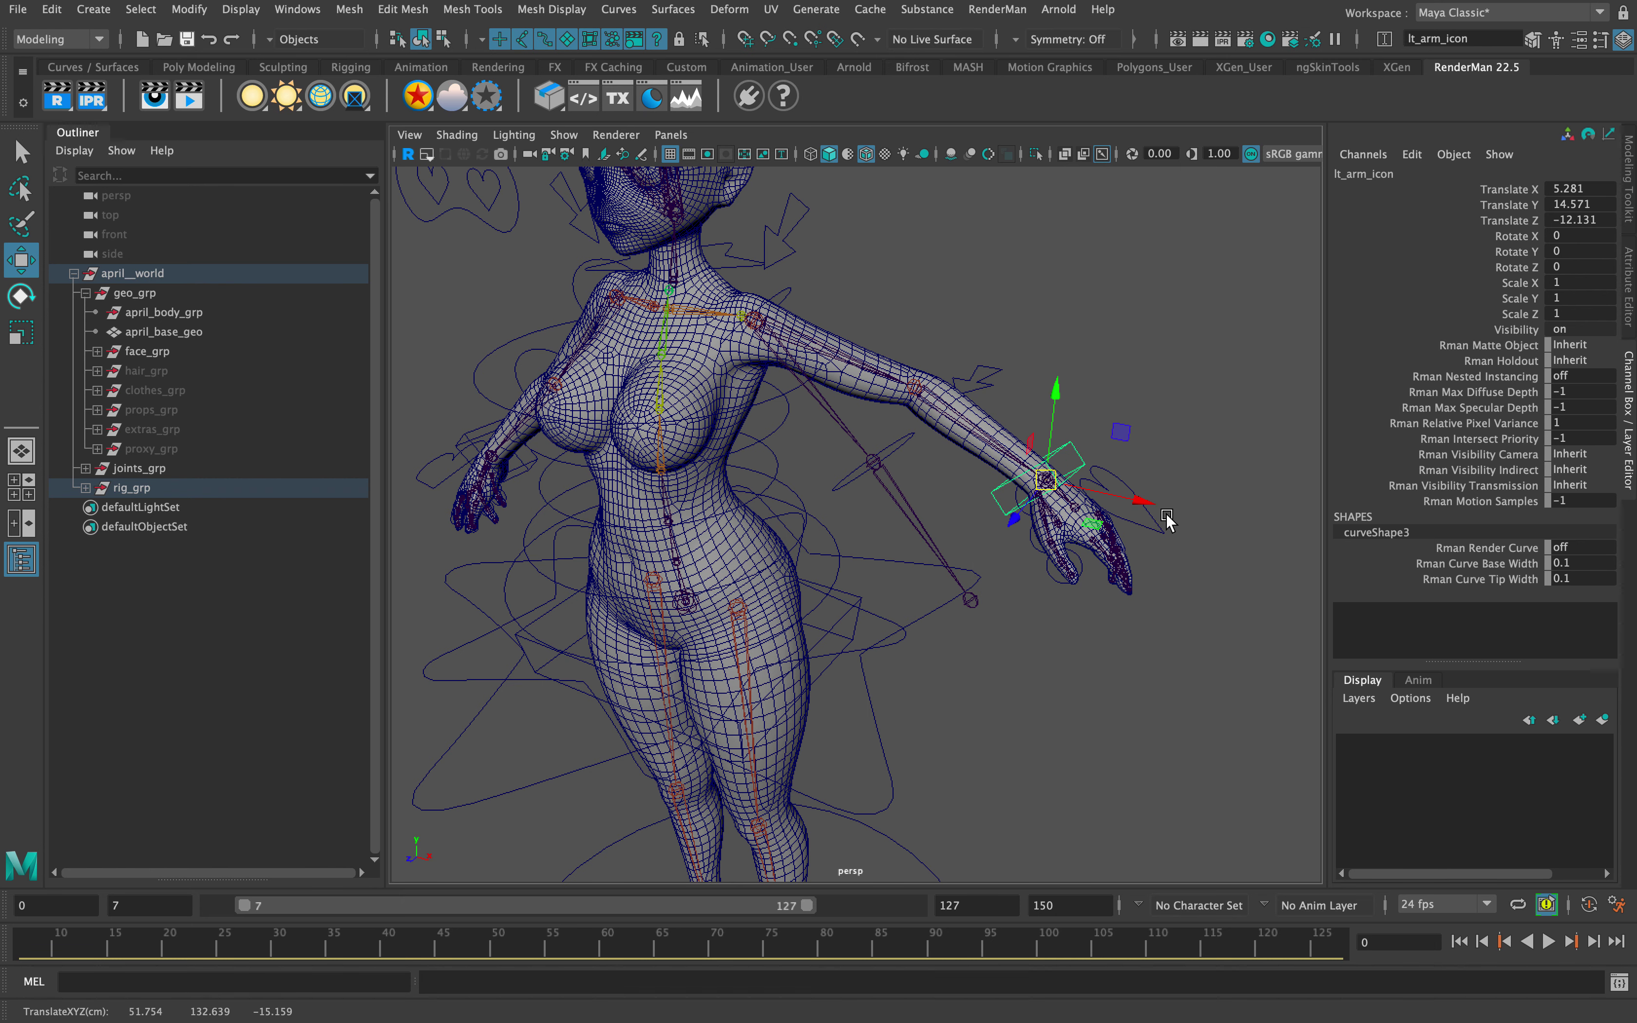
Try out the IKFK blend on the left hand control, and undo it along with the arm move
{"action": "left_click", "coordinate": [1172, 549]}
{"action": "left_click", "coordinate": [1536, 518]}
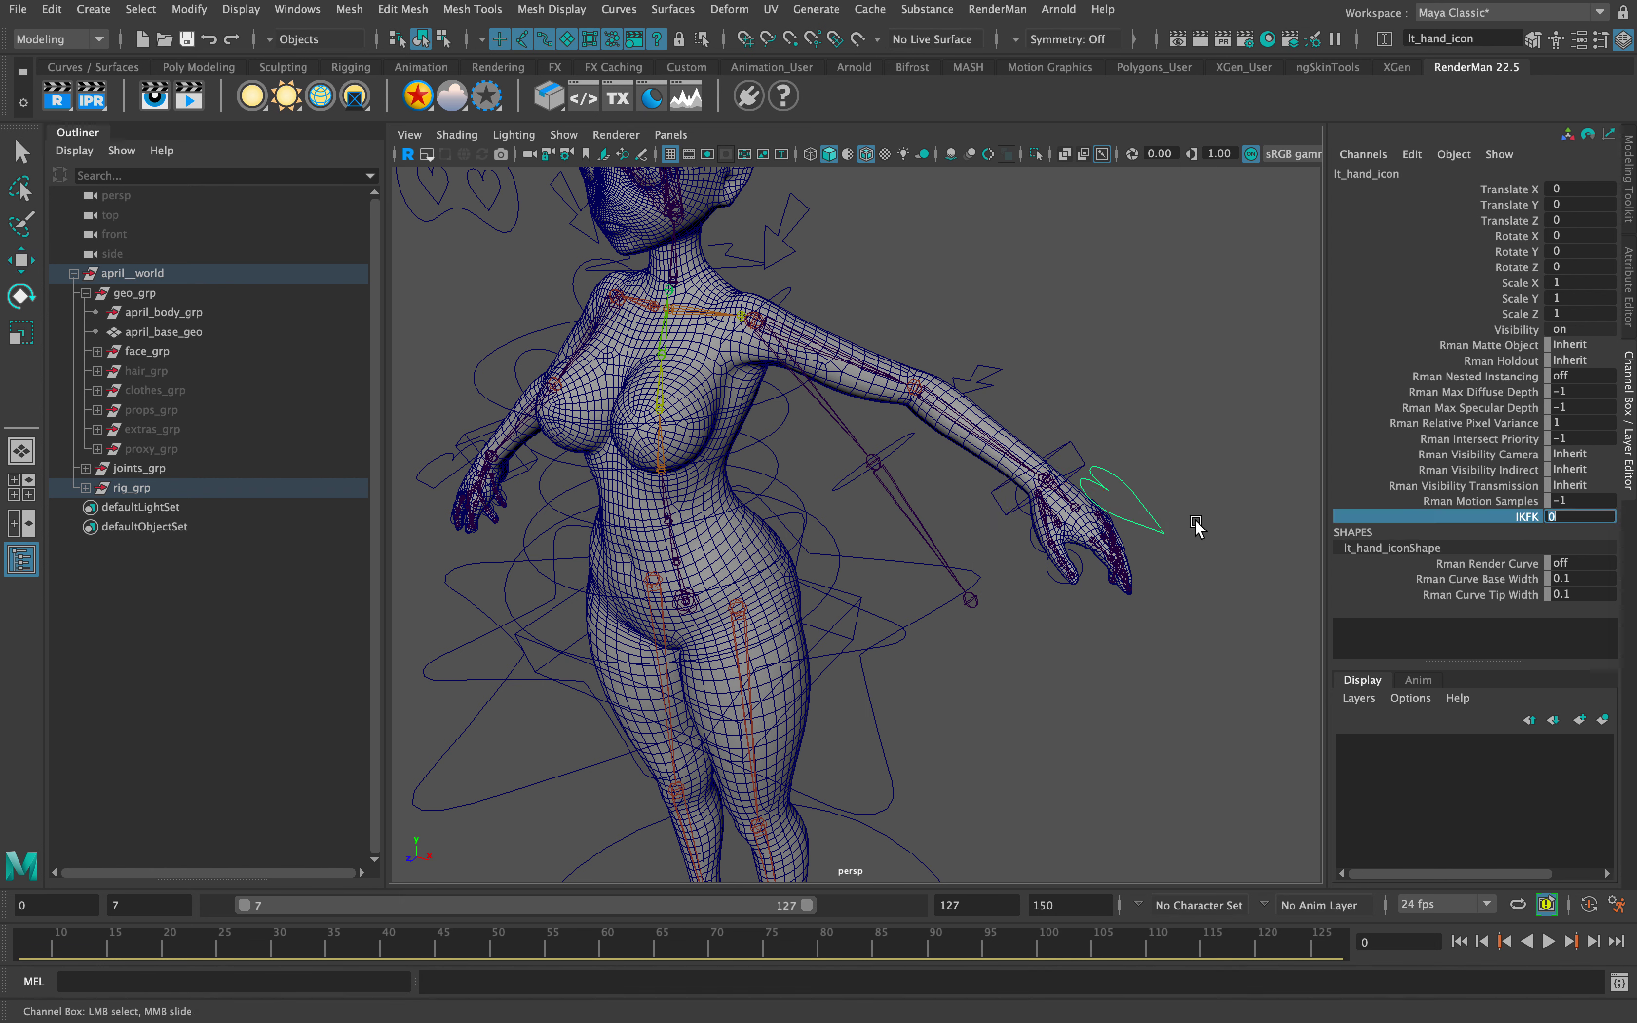
{"action": "middle_click_drag", "start_coordinate": [1195, 528], "coordinate": [1351, 522]}
{"action": "middle_click_drag", "start_coordinate": [1473, 501], "coordinate": [923, 521]}
{"action": "key", "text": "w"}
{"action": "key", "text": "ctrl+z"}
{"action": "key", "text": "ctrl+z"}
Rotate the left thumb's base control about -15 degrees around Y
{"action": "left_click_drag", "start_coordinate": [1080, 507], "coordinate": [738, 522], "text": "alt"}
{"action": "middle_click_drag", "start_coordinate": [738, 523], "coordinate": [1042, 486], "text": "alt"}
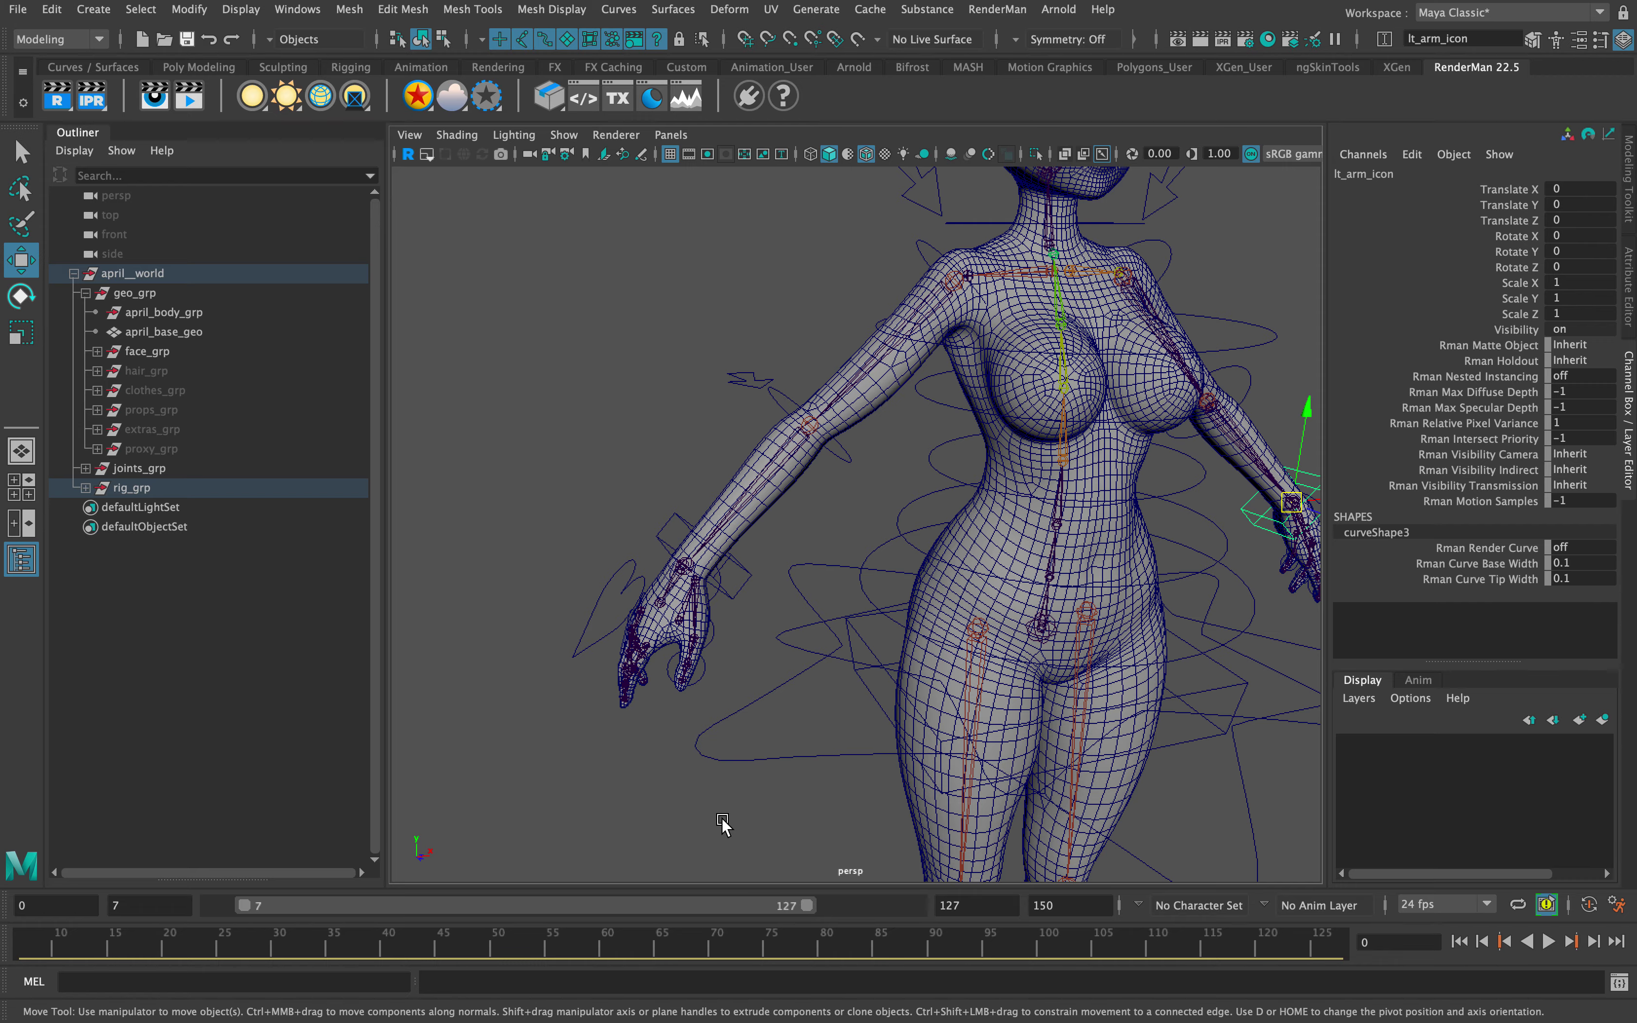
{"action": "left_click_drag", "start_coordinate": [994, 667], "coordinate": [876, 639], "text": "alt"}
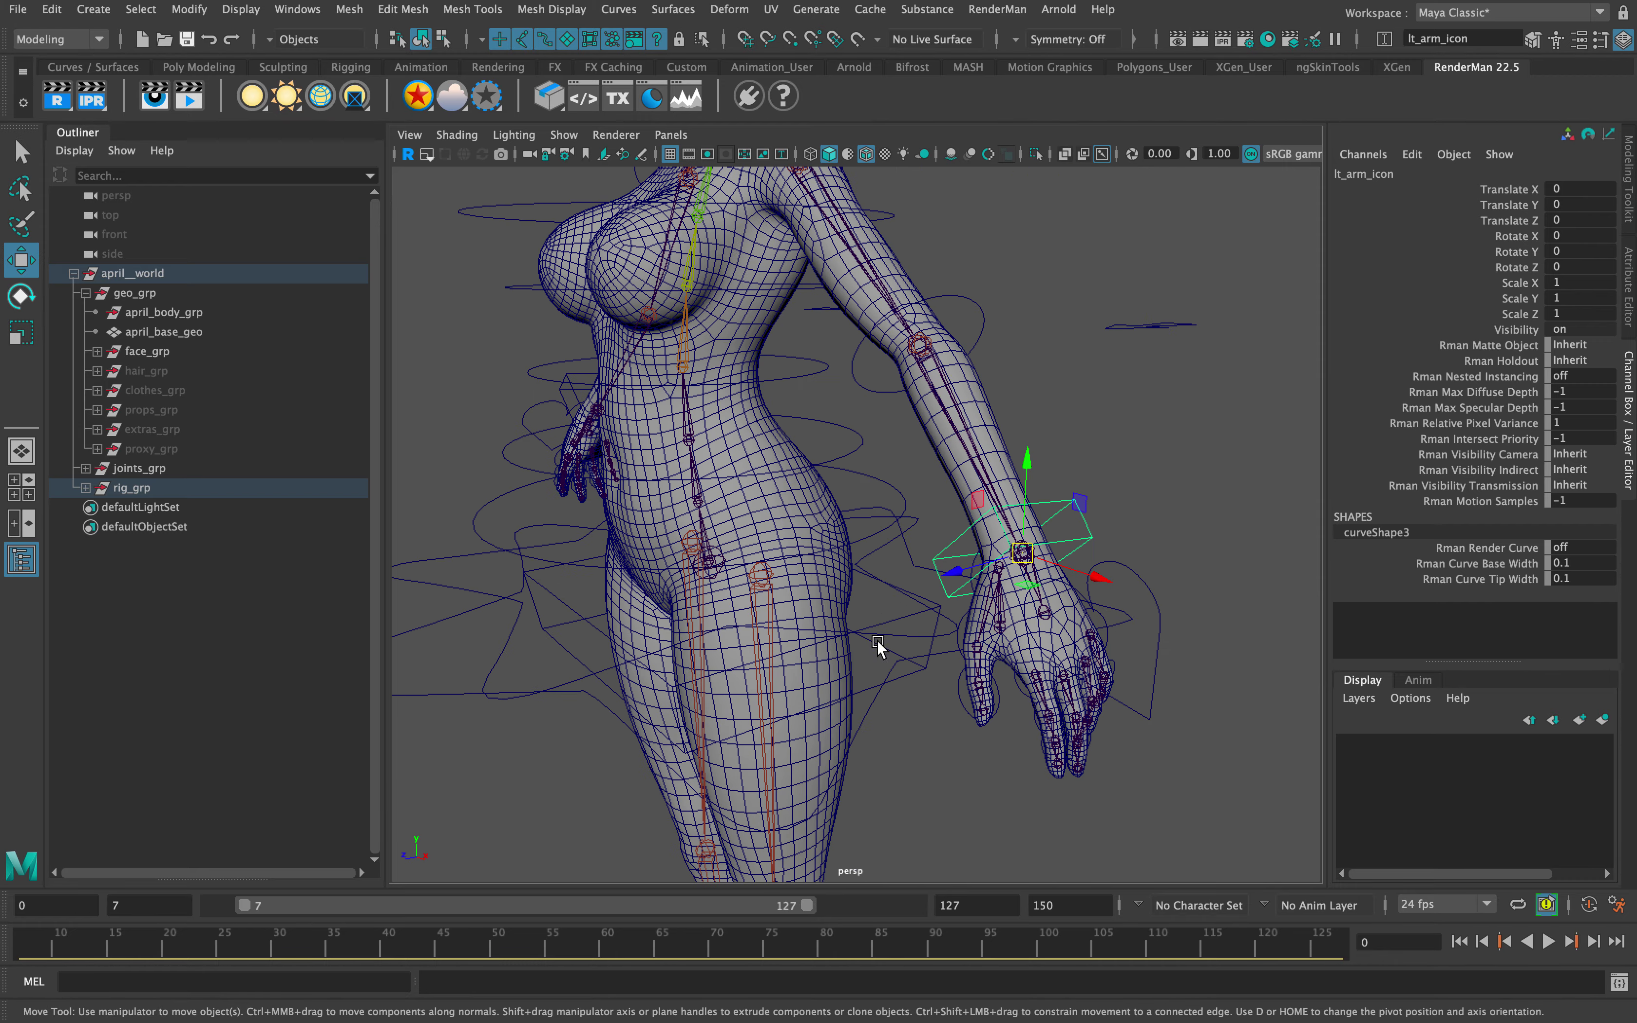
{"action": "right_click_drag", "start_coordinate": [876, 639], "coordinate": [1042, 639], "text": "alt"}
{"action": "middle_click_drag", "start_coordinate": [1041, 640], "coordinate": [964, 538], "text": "alt"}
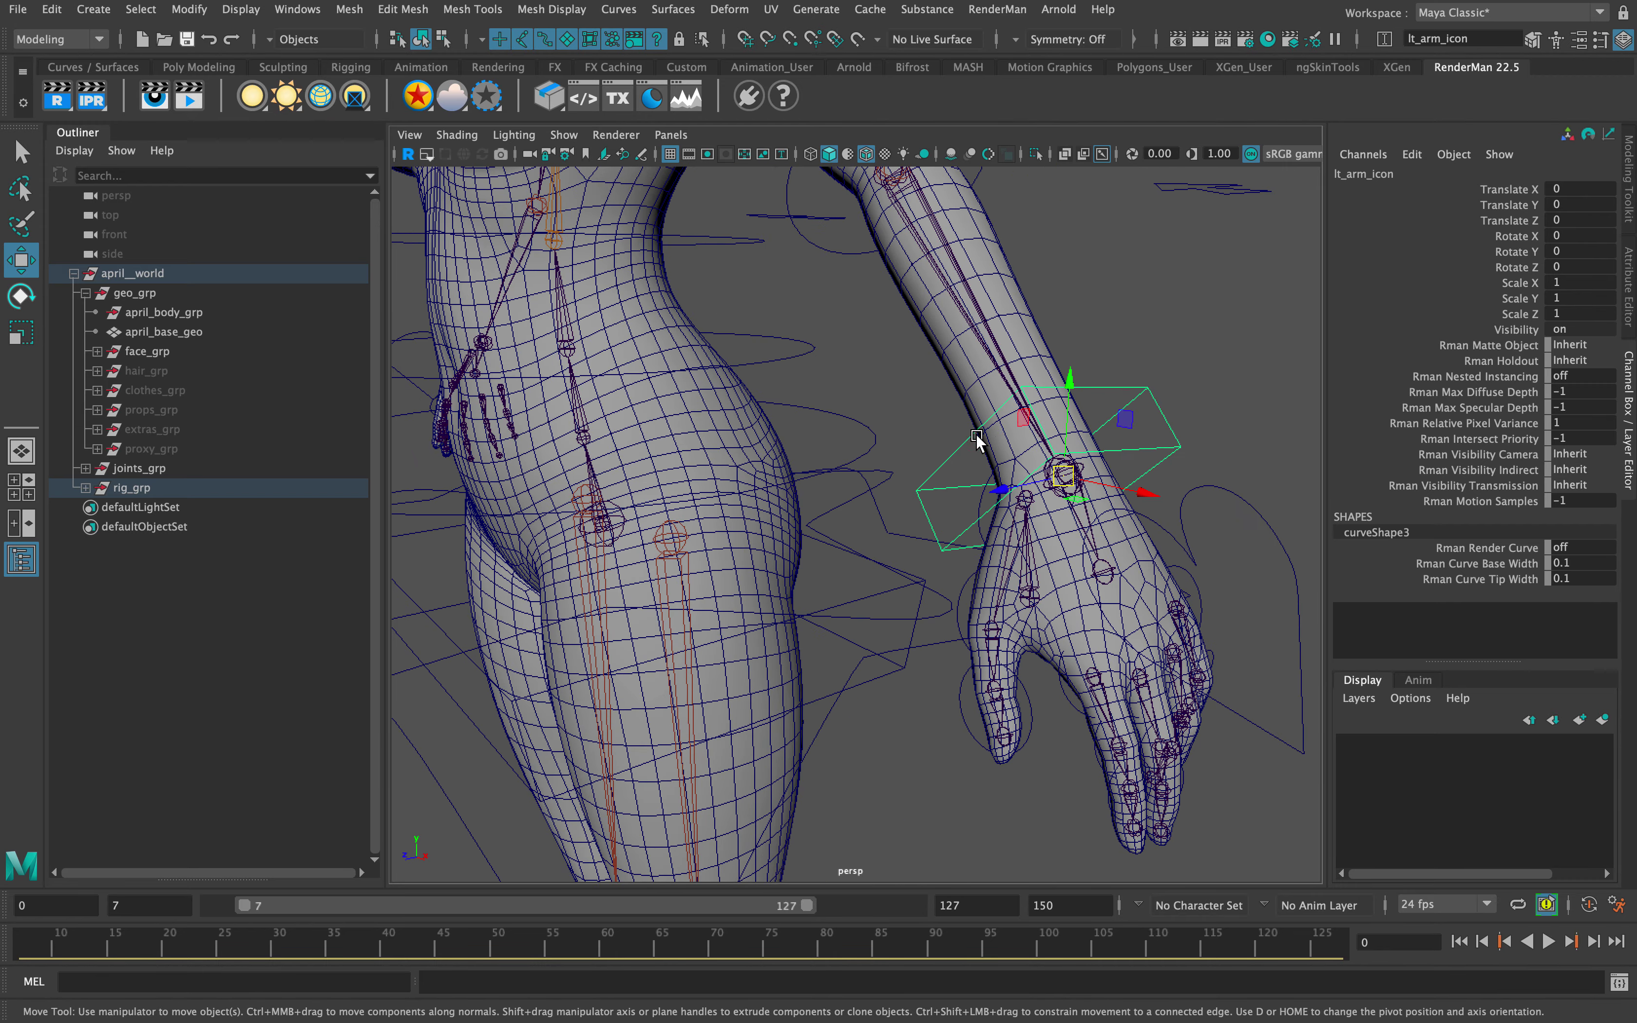
{"action": "key", "text": "q"}
{"action": "left_click", "coordinate": [970, 491]}
{"action": "left_click", "coordinate": [977, 497]}
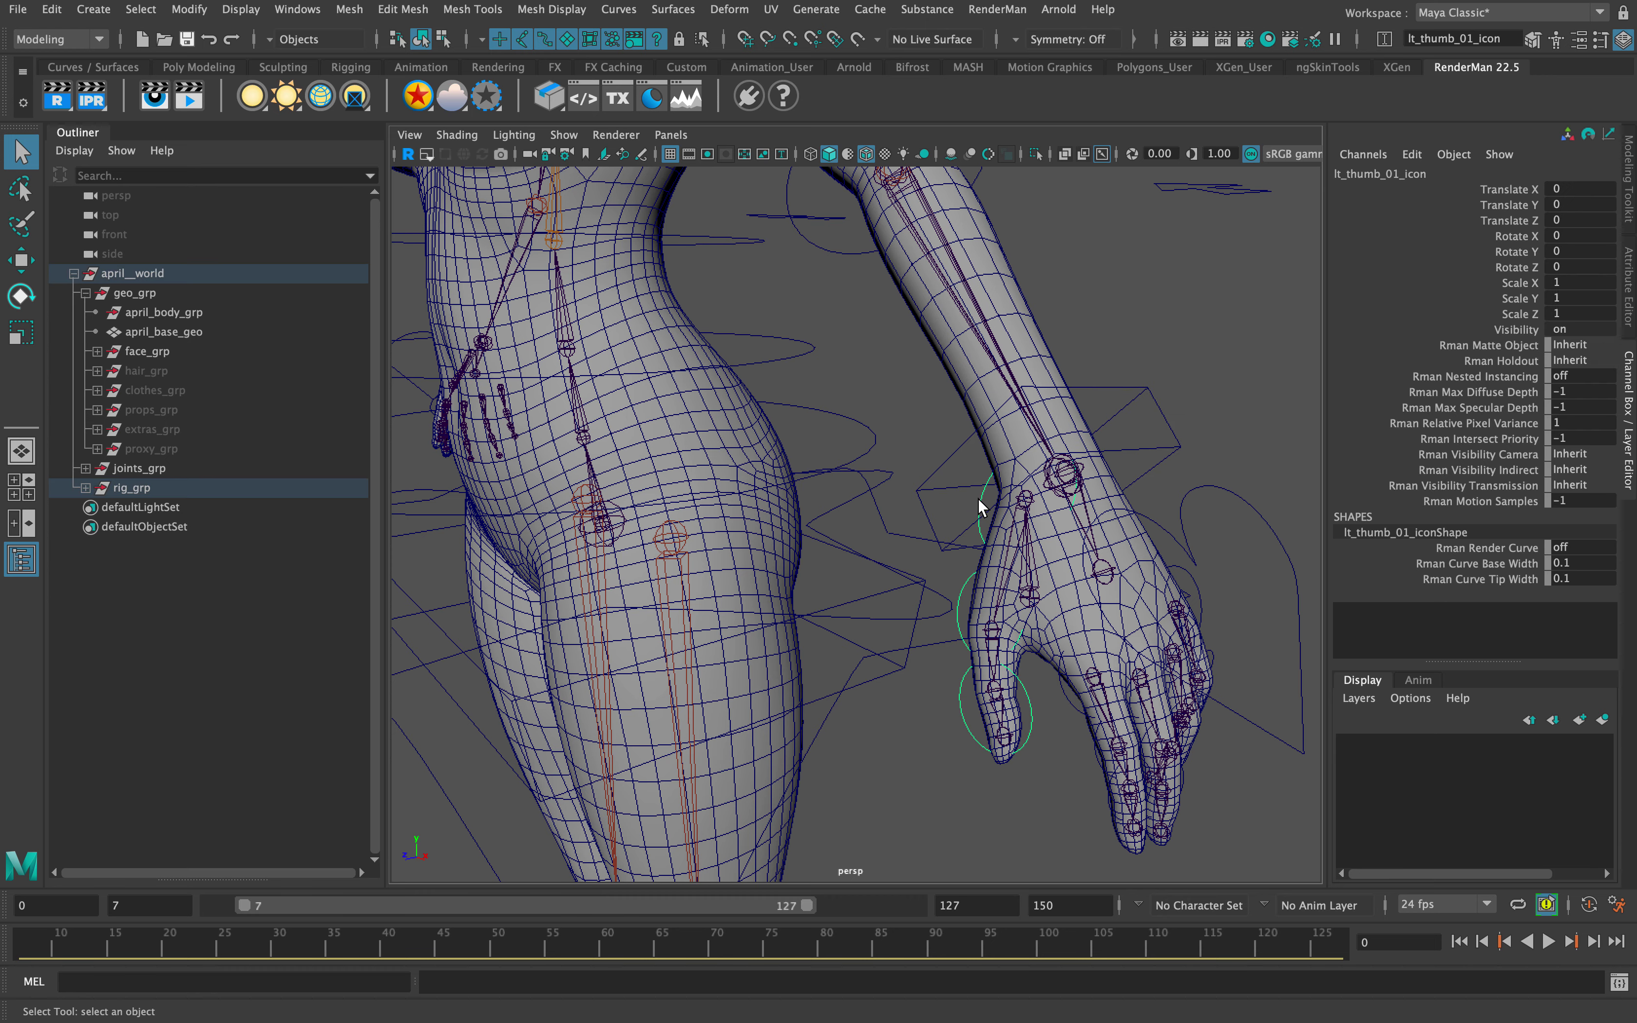
{"action": "key", "text": "r"}
{"action": "key", "text": "e"}
{"action": "left_click_drag", "start_coordinate": [1069, 538], "coordinate": [1062, 555]}
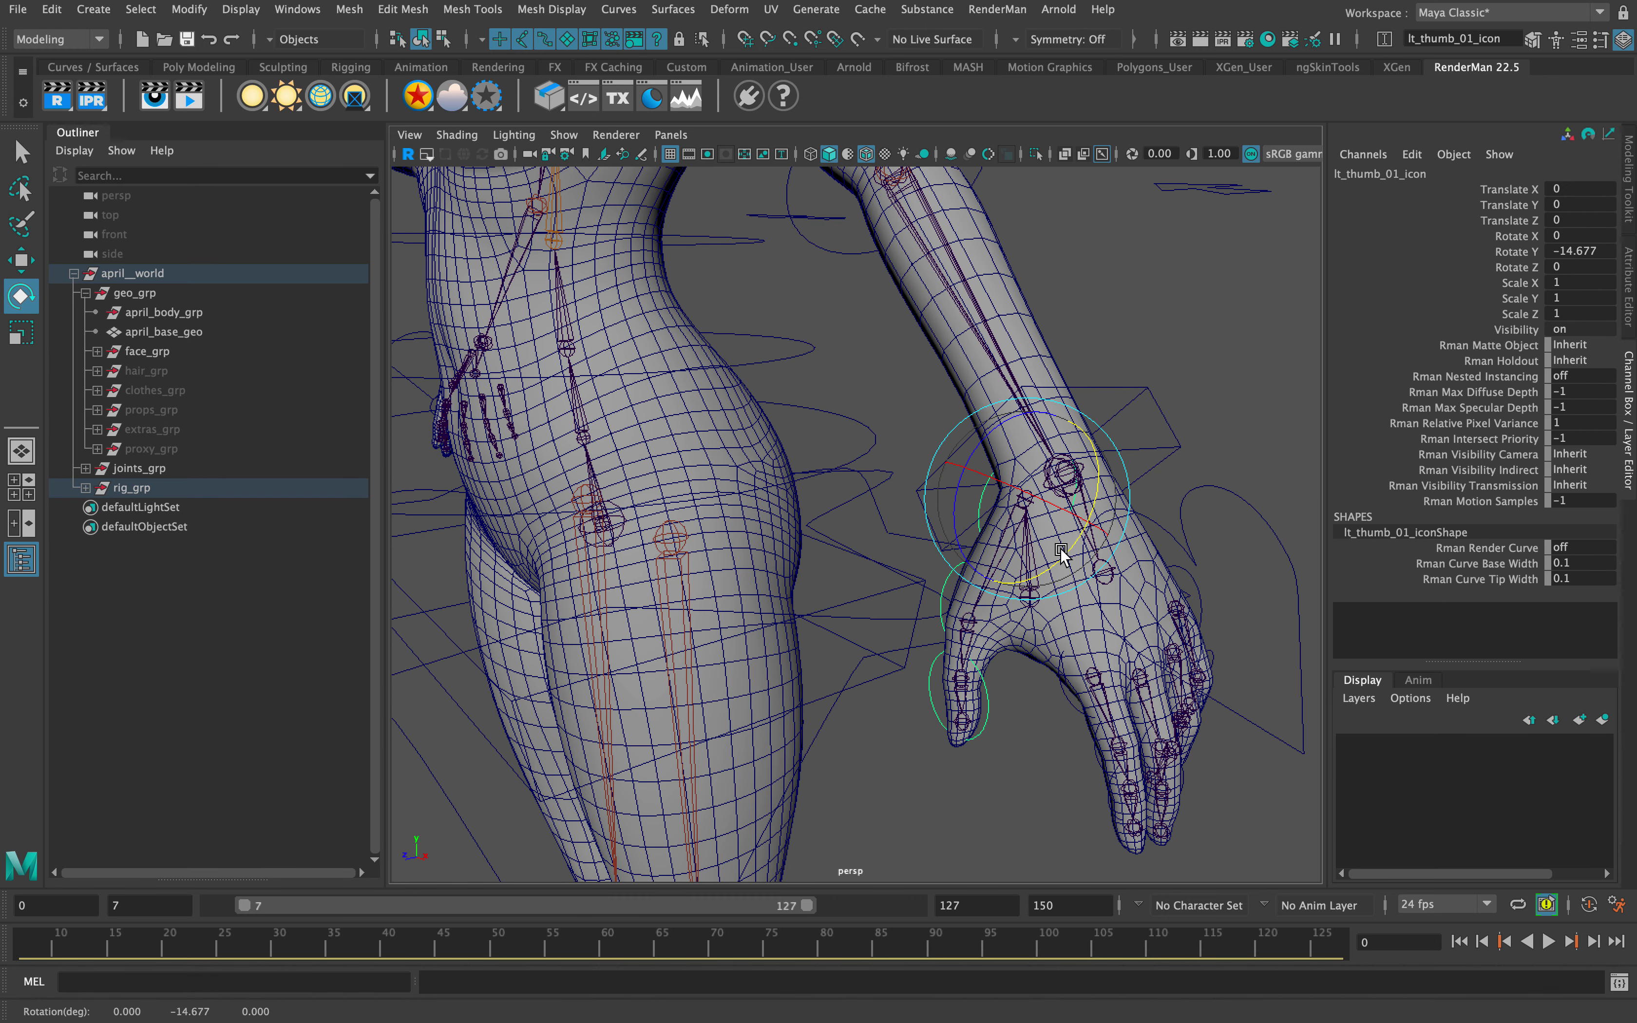
Try to select and rotate the next control along the left thumb
{"action": "key", "text": "Down"}
{"action": "key", "text": "Up"}
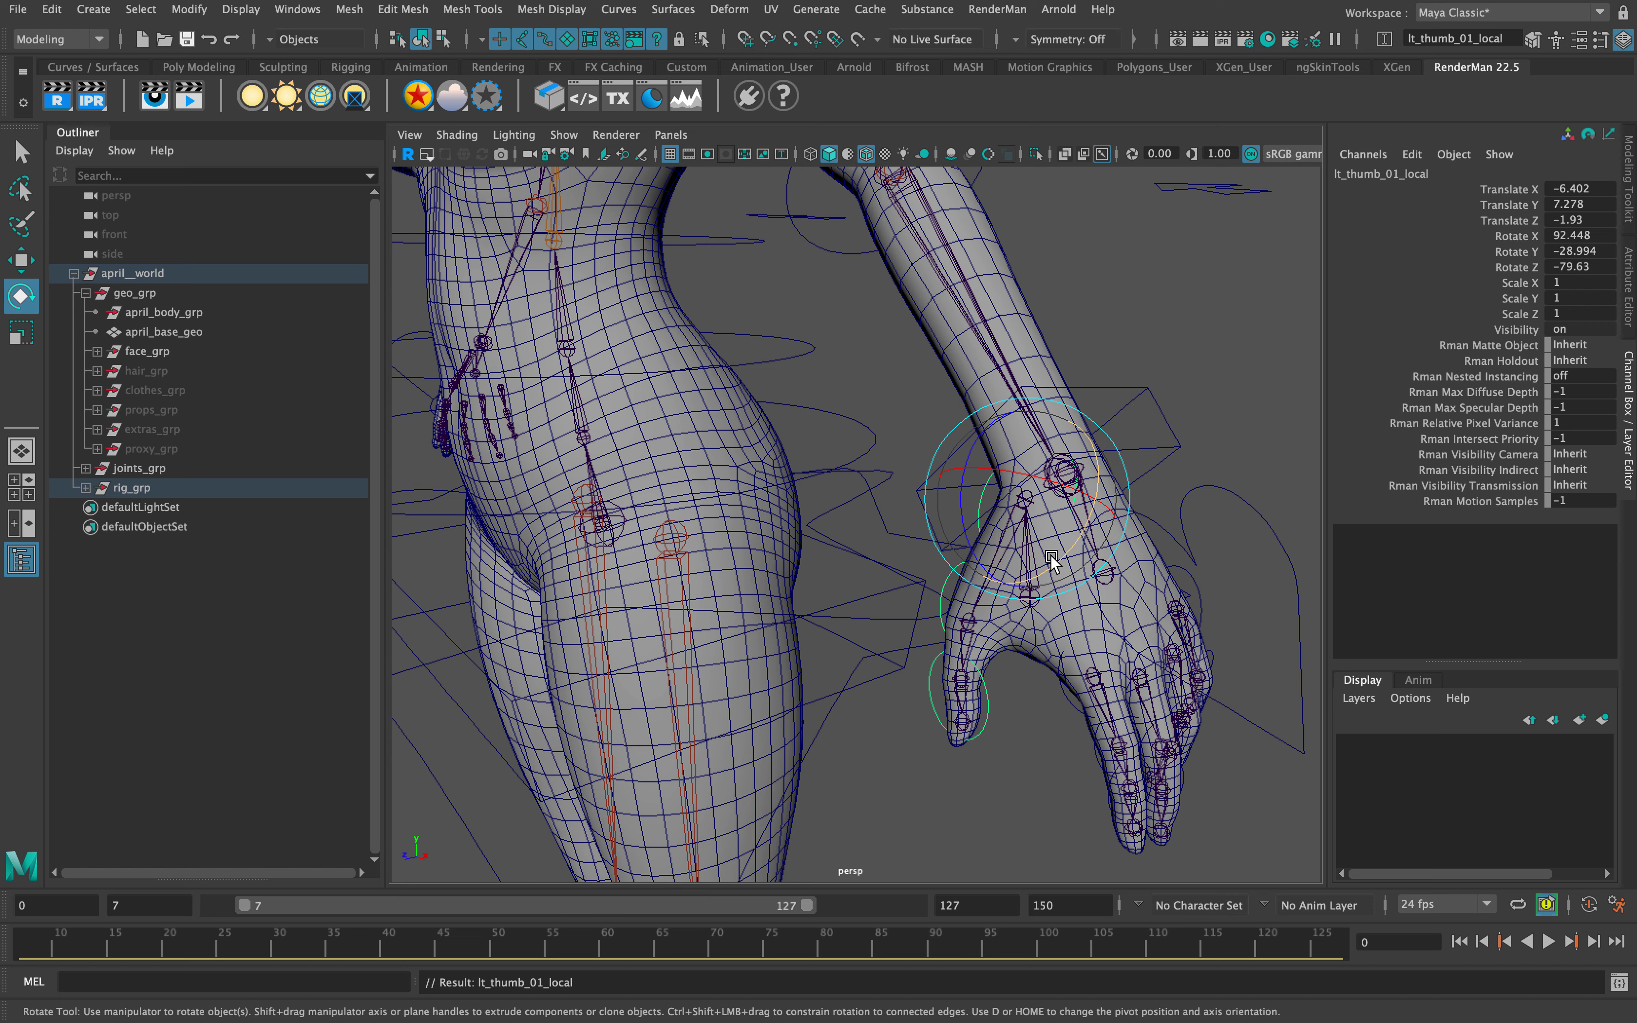
{"action": "left_click", "coordinate": [939, 590]}
{"action": "left_click", "coordinate": [949, 580]}
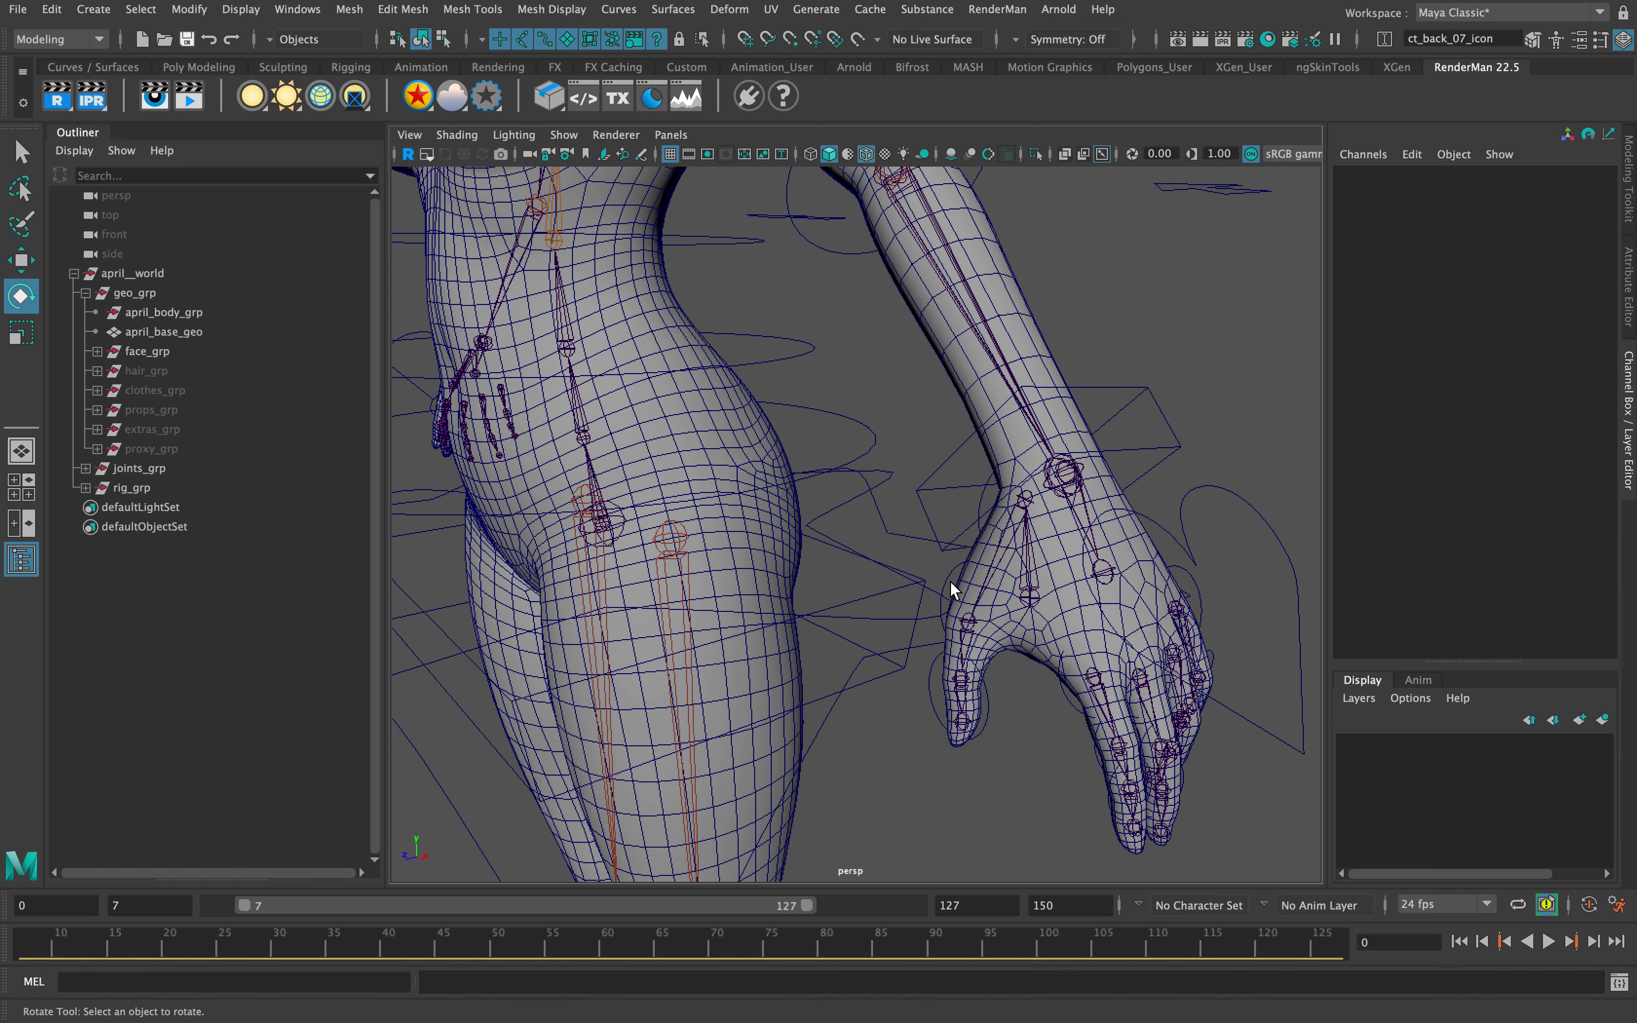
{"action": "left_click", "coordinate": [949, 578]}
{"action": "left_click_drag", "start_coordinate": [1052, 597], "coordinate": [1006, 559]}
Undo the left thumb rotation and the related selections, and deselect everything
{"action": "key", "text": "ctrl+z"}
{"action": "key", "text": "ctrl+z"}
{"action": "key", "text": "ctrl+z"}
{"action": "key", "text": "ctrl+z"}
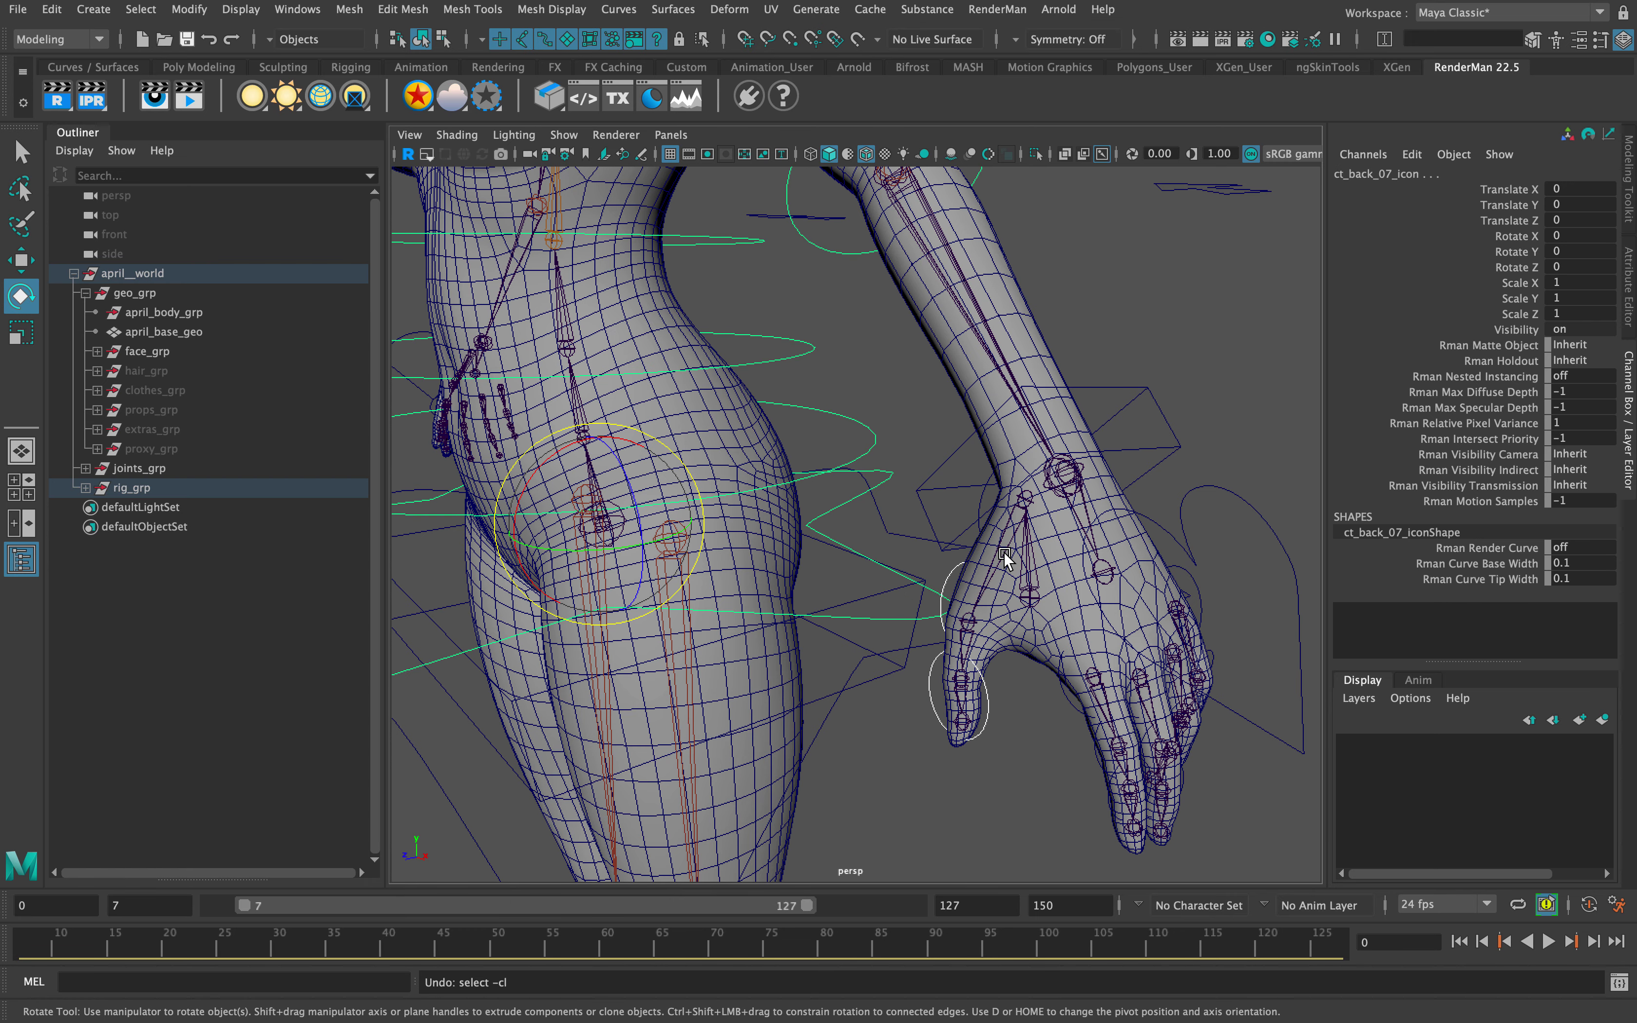
{"action": "key", "text": "ctrl+z"}
{"action": "key", "text": "ctrl+z"}
{"action": "key", "text": "ctrl+z"}
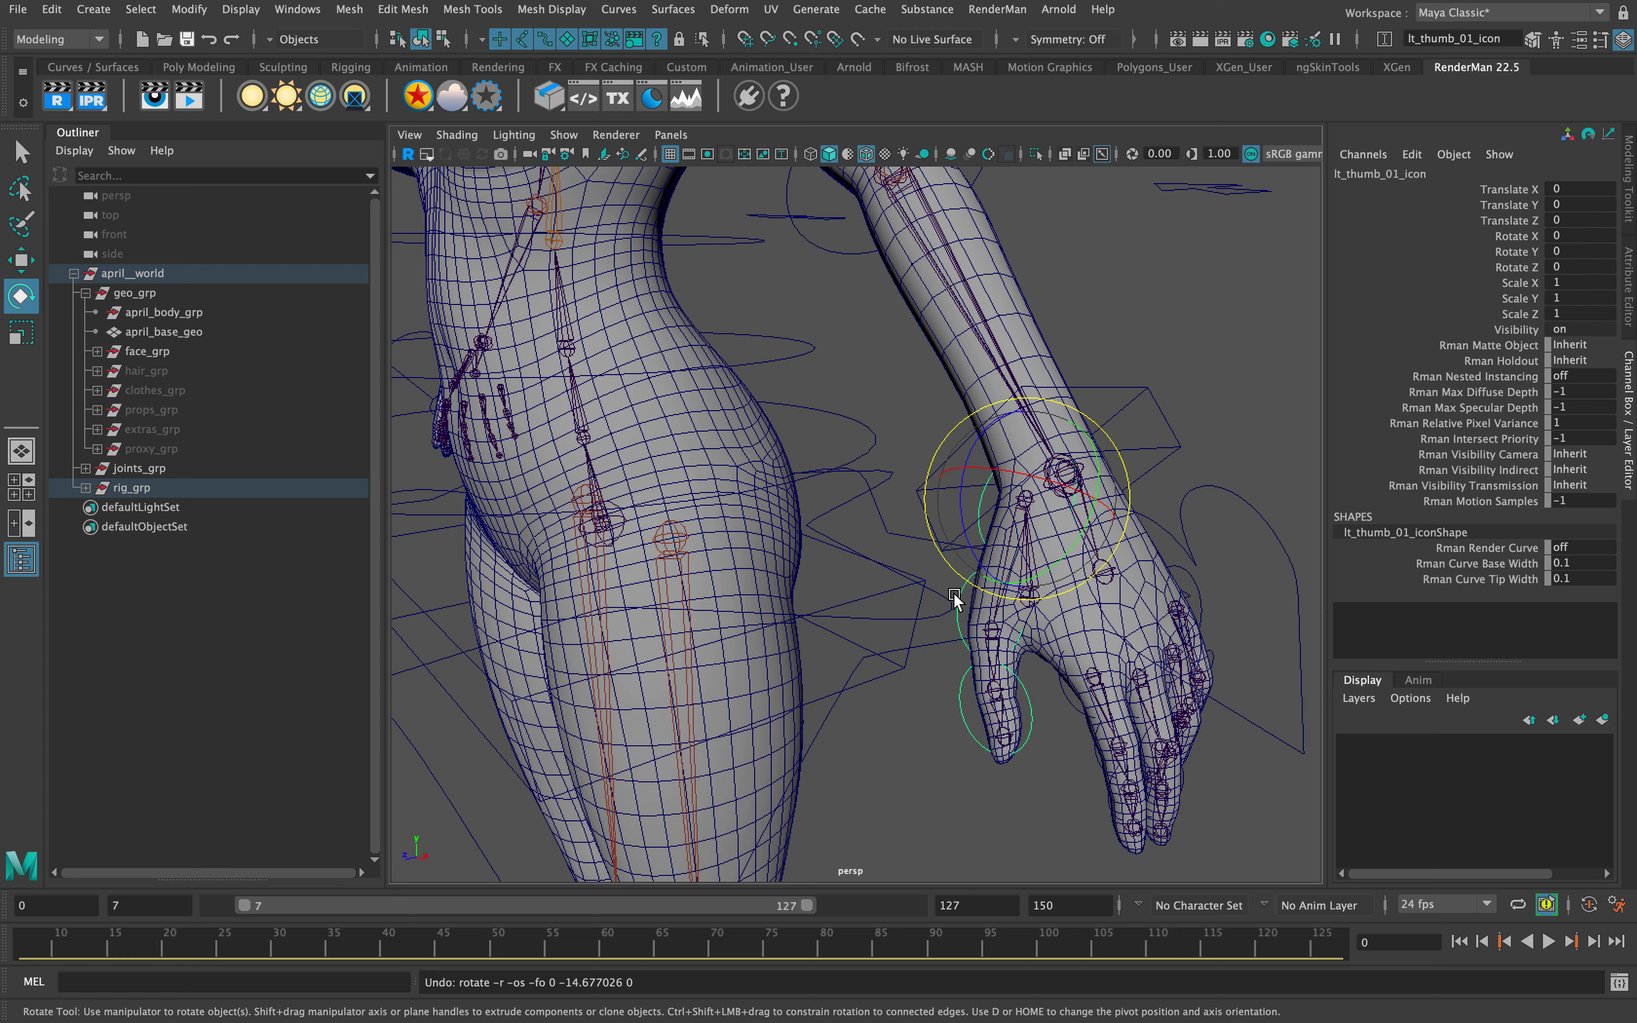
{"action": "left_click", "coordinate": [1029, 597]}
{"action": "left_click", "coordinate": [1208, 412]}
Test the torso by rotating the ct_back_07_icon control about -18 degrees around Z, and undo the rotation
{"action": "scroll", "coordinate": [1003, 546], "scroll_direction": "down", "scroll_amount": 6}
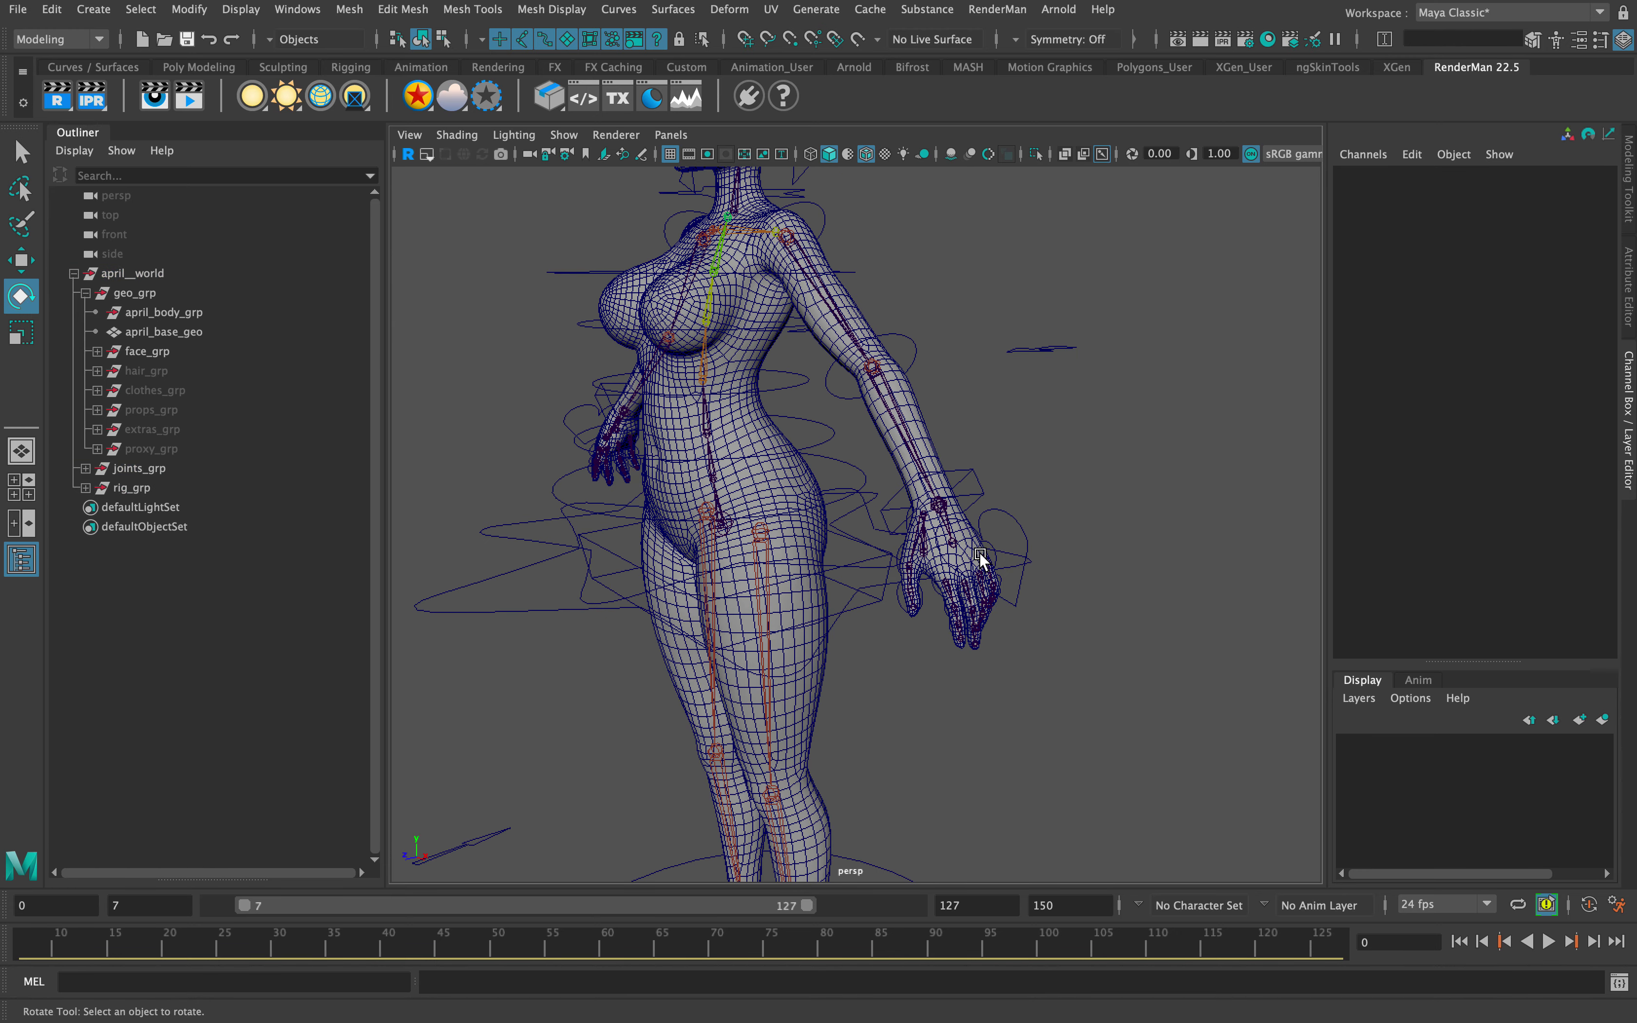
{"action": "left_click_drag", "start_coordinate": [979, 559], "coordinate": [866, 614], "text": "alt"}
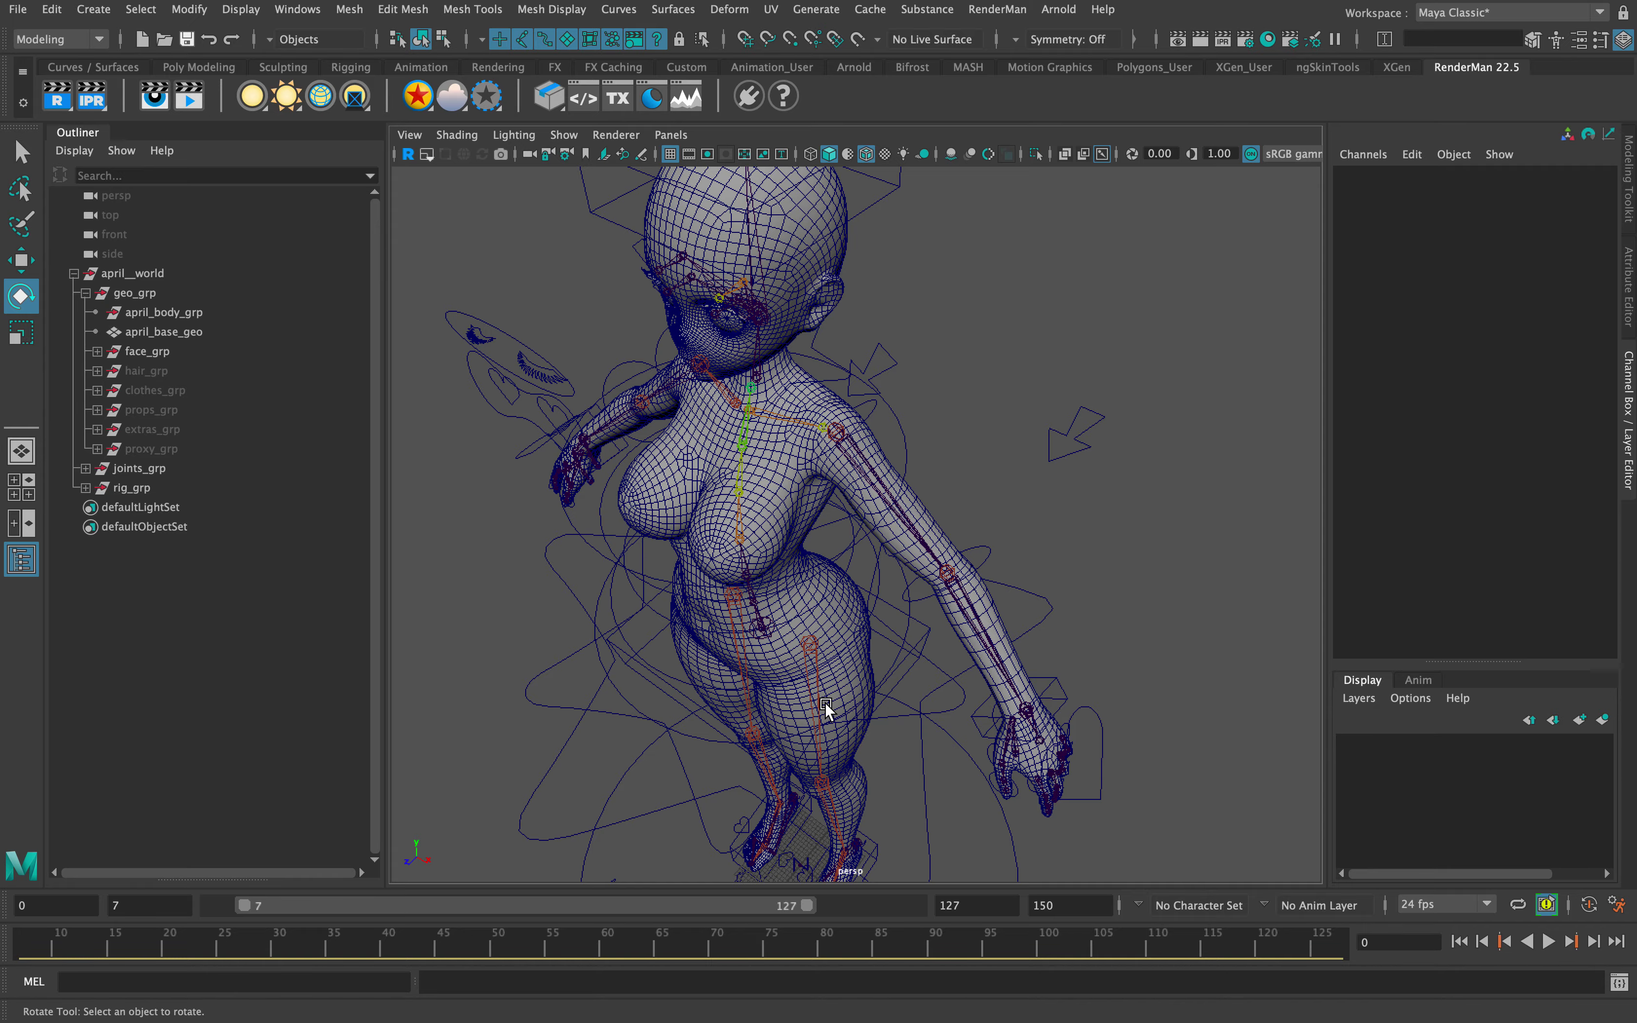
{"action": "left_click_drag", "start_coordinate": [842, 688], "coordinate": [891, 615], "text": "alt"}
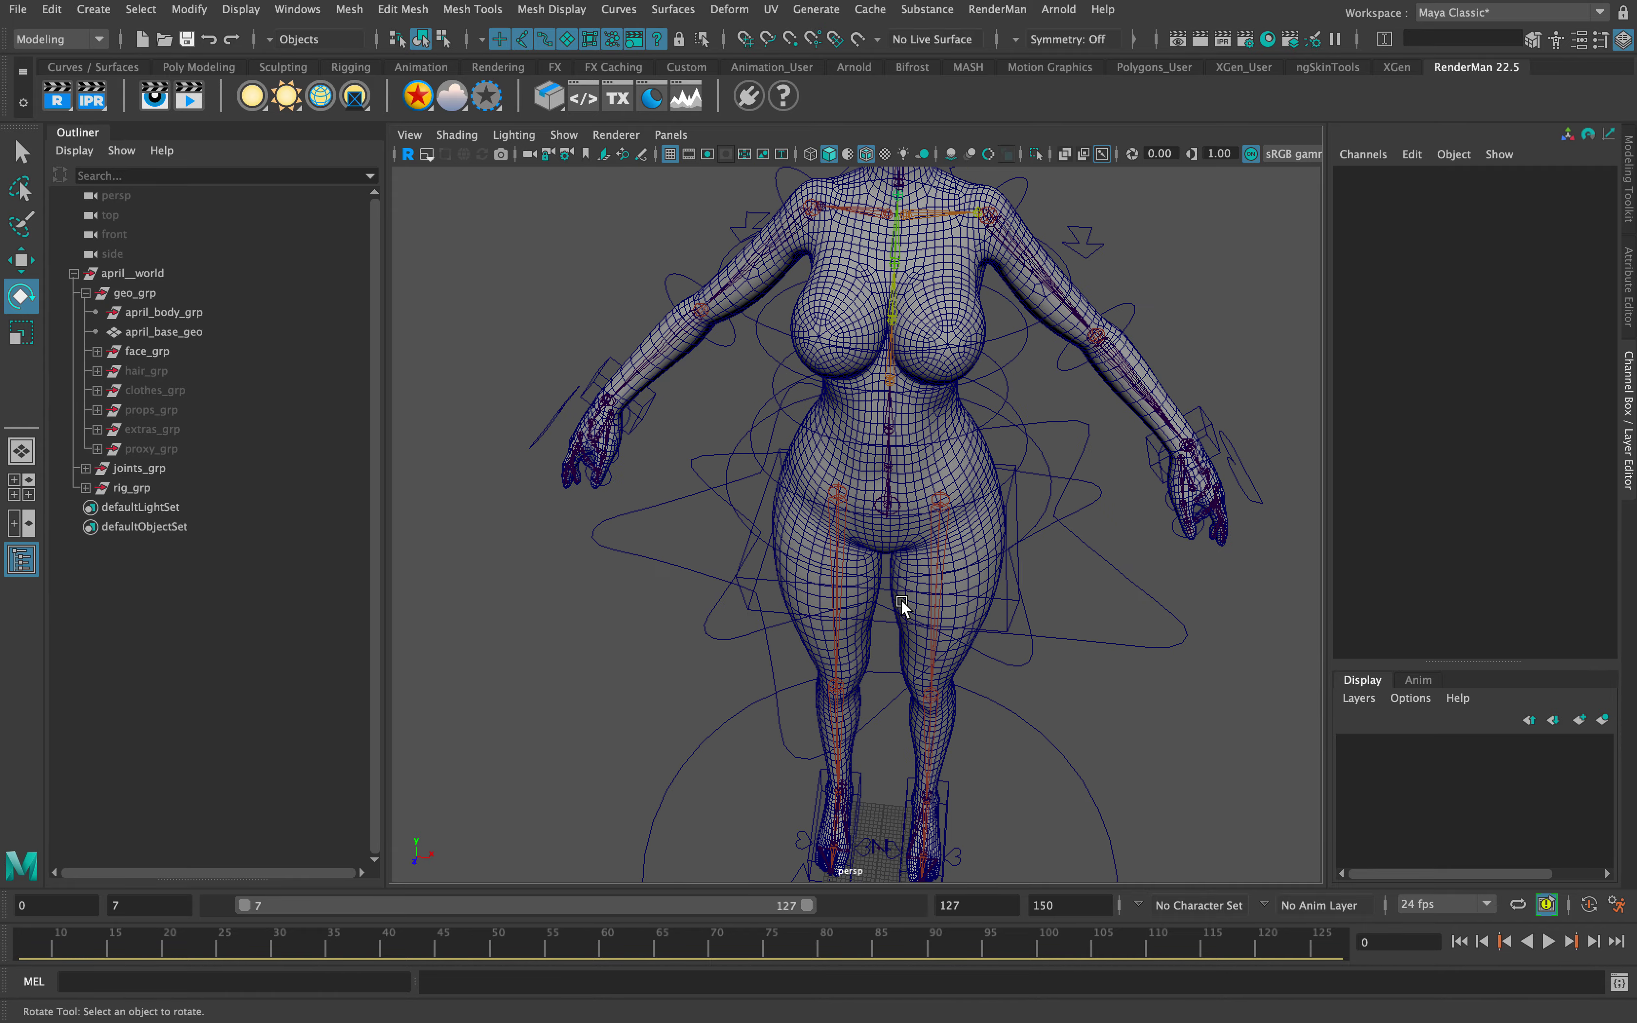
{"action": "left_click_drag", "start_coordinate": [954, 633], "coordinate": [1008, 614], "text": "alt"}
{"action": "right_click_drag", "start_coordinate": [1009, 614], "coordinate": [1068, 517], "text": "alt"}
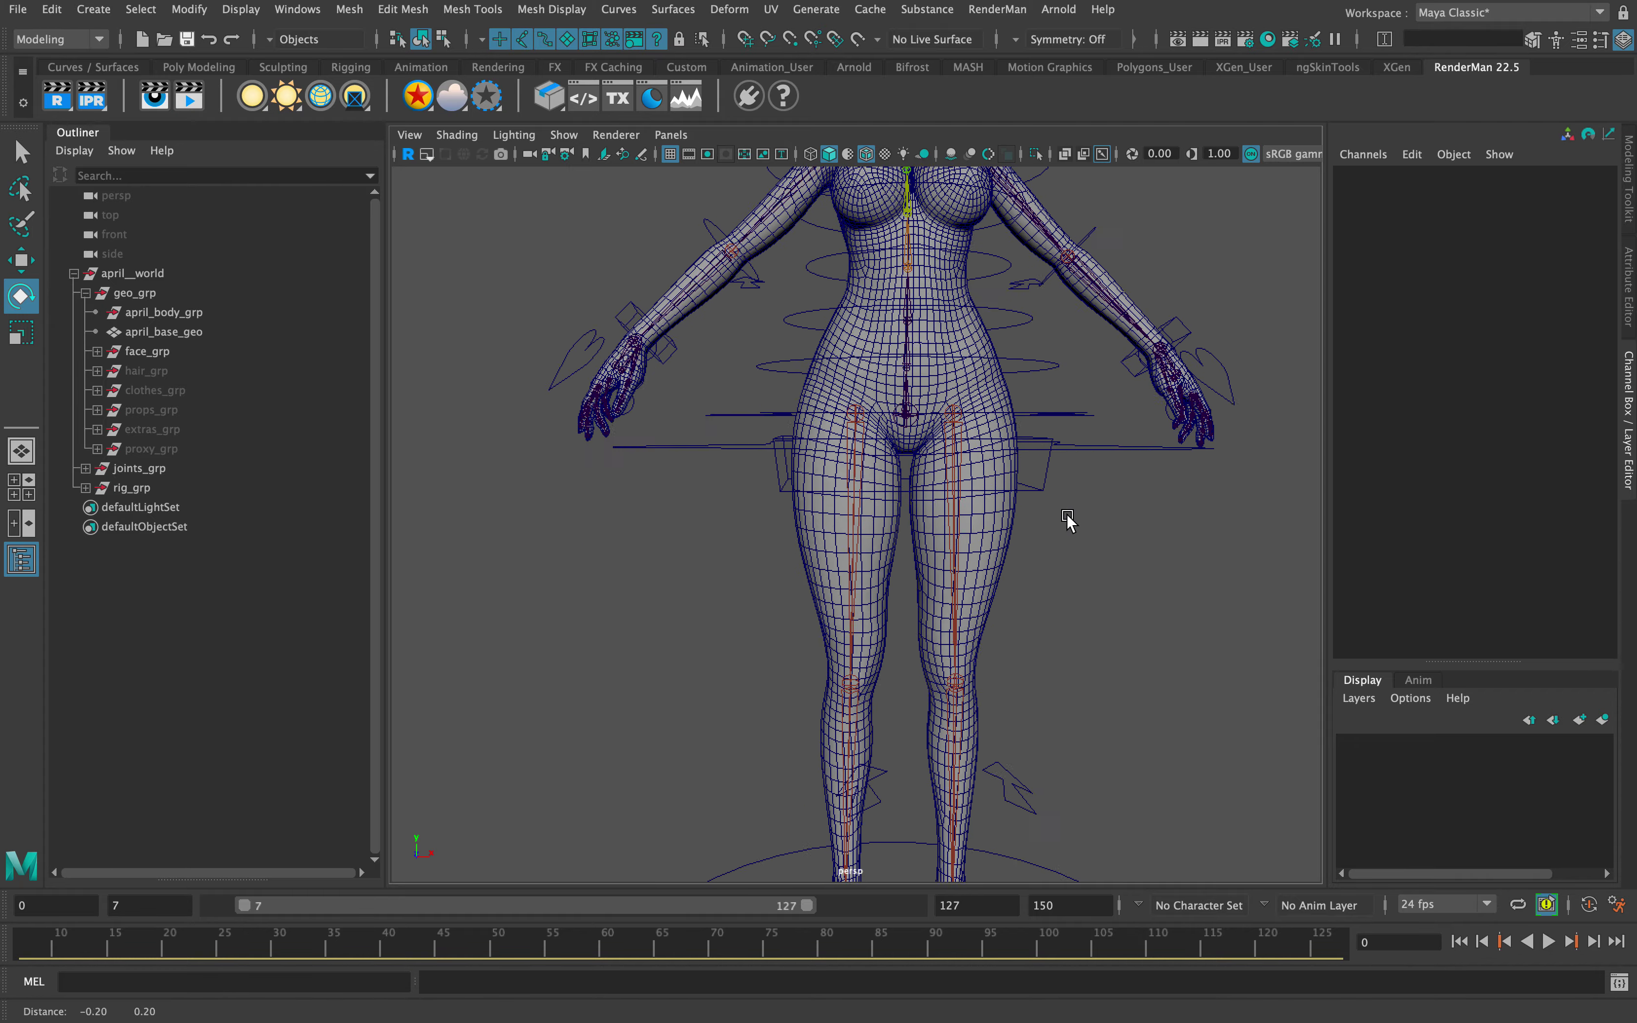
{"action": "middle_click_drag", "start_coordinate": [1067, 516], "coordinate": [1043, 544], "text": "alt"}
{"action": "left_click_drag", "start_coordinate": [1069, 527], "coordinate": [1055, 554], "text": "alt"}
{"action": "left_click", "coordinate": [1012, 507]}
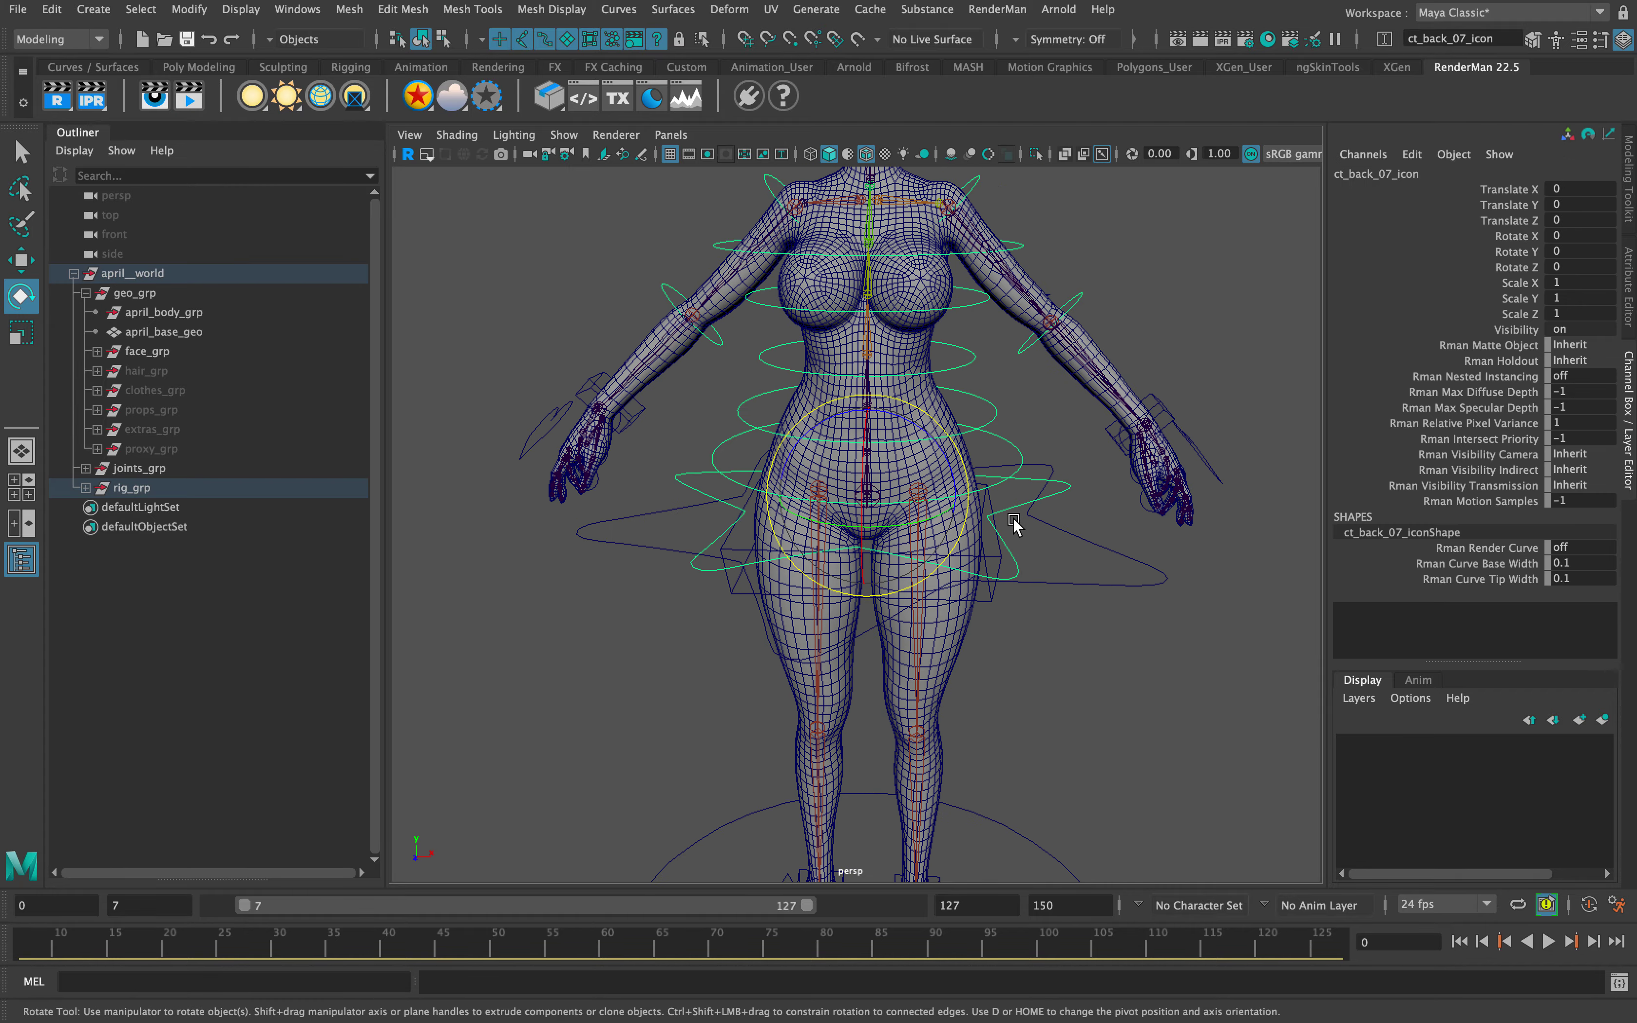
{"action": "left_click_drag", "start_coordinate": [846, 414], "coordinate": [872, 433]}
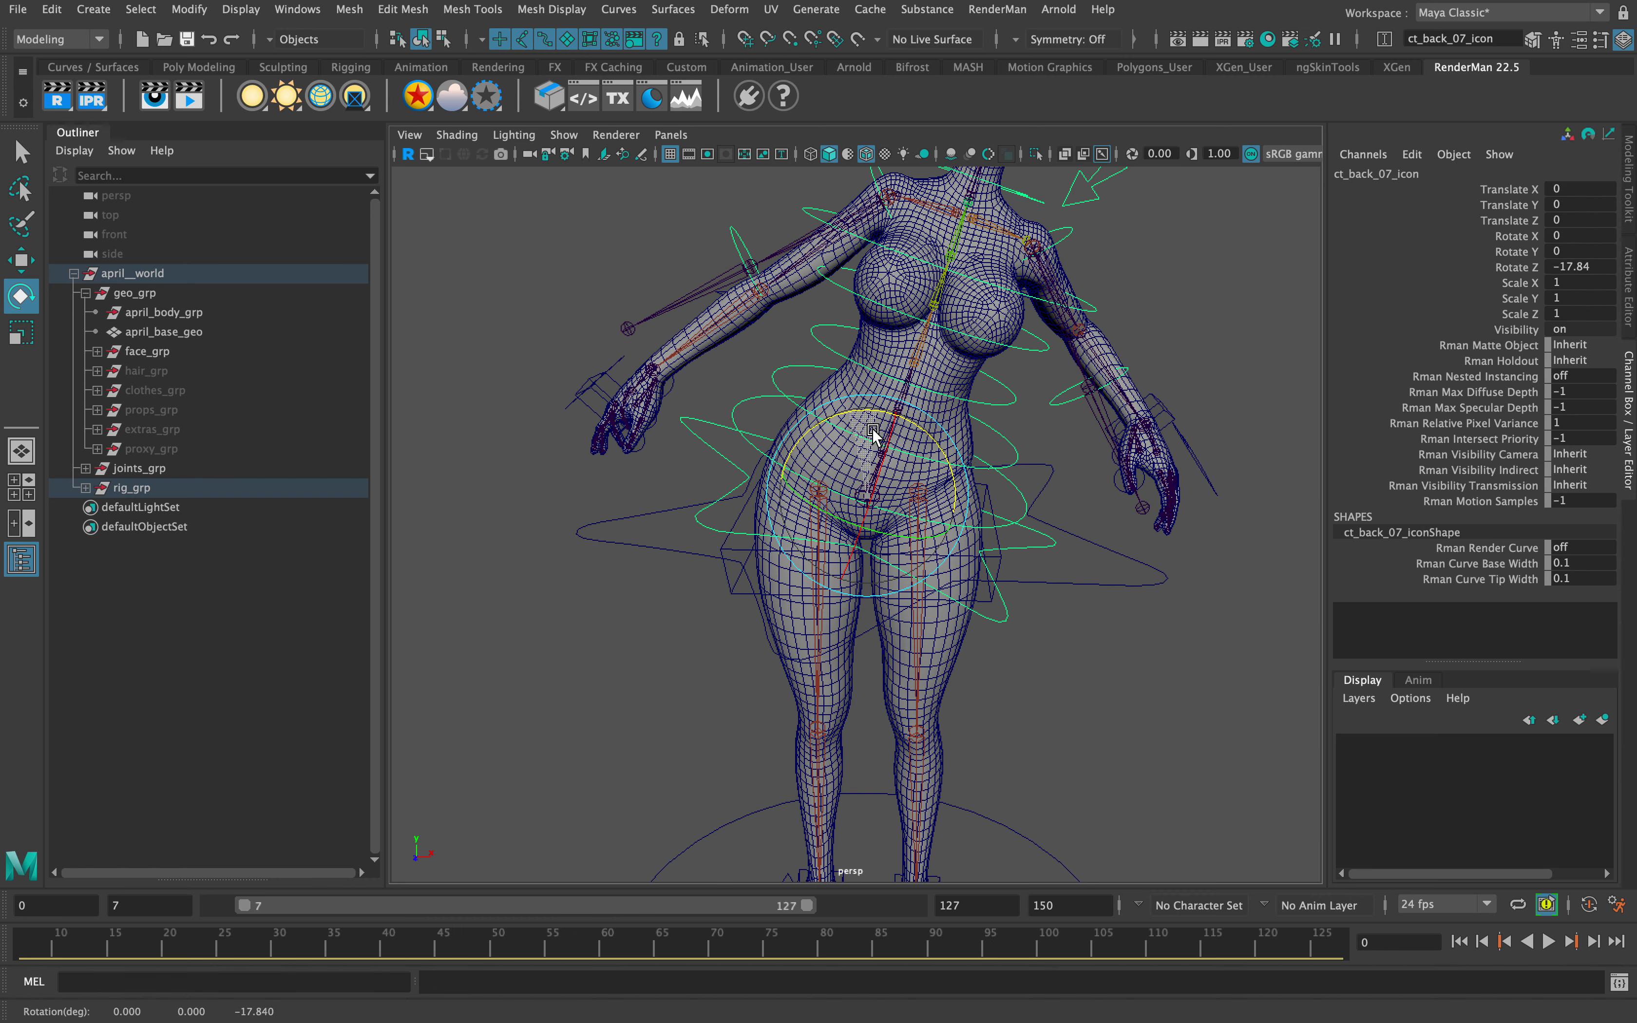
{"action": "key", "text": "ctrl+z"}
Test-rotate the hip control and the center-of-gravity control, the latter about 11 degrees around Z, undoing each rotation
{"action": "left_click_drag", "start_coordinate": [1089, 574], "coordinate": [1053, 601], "text": "alt"}
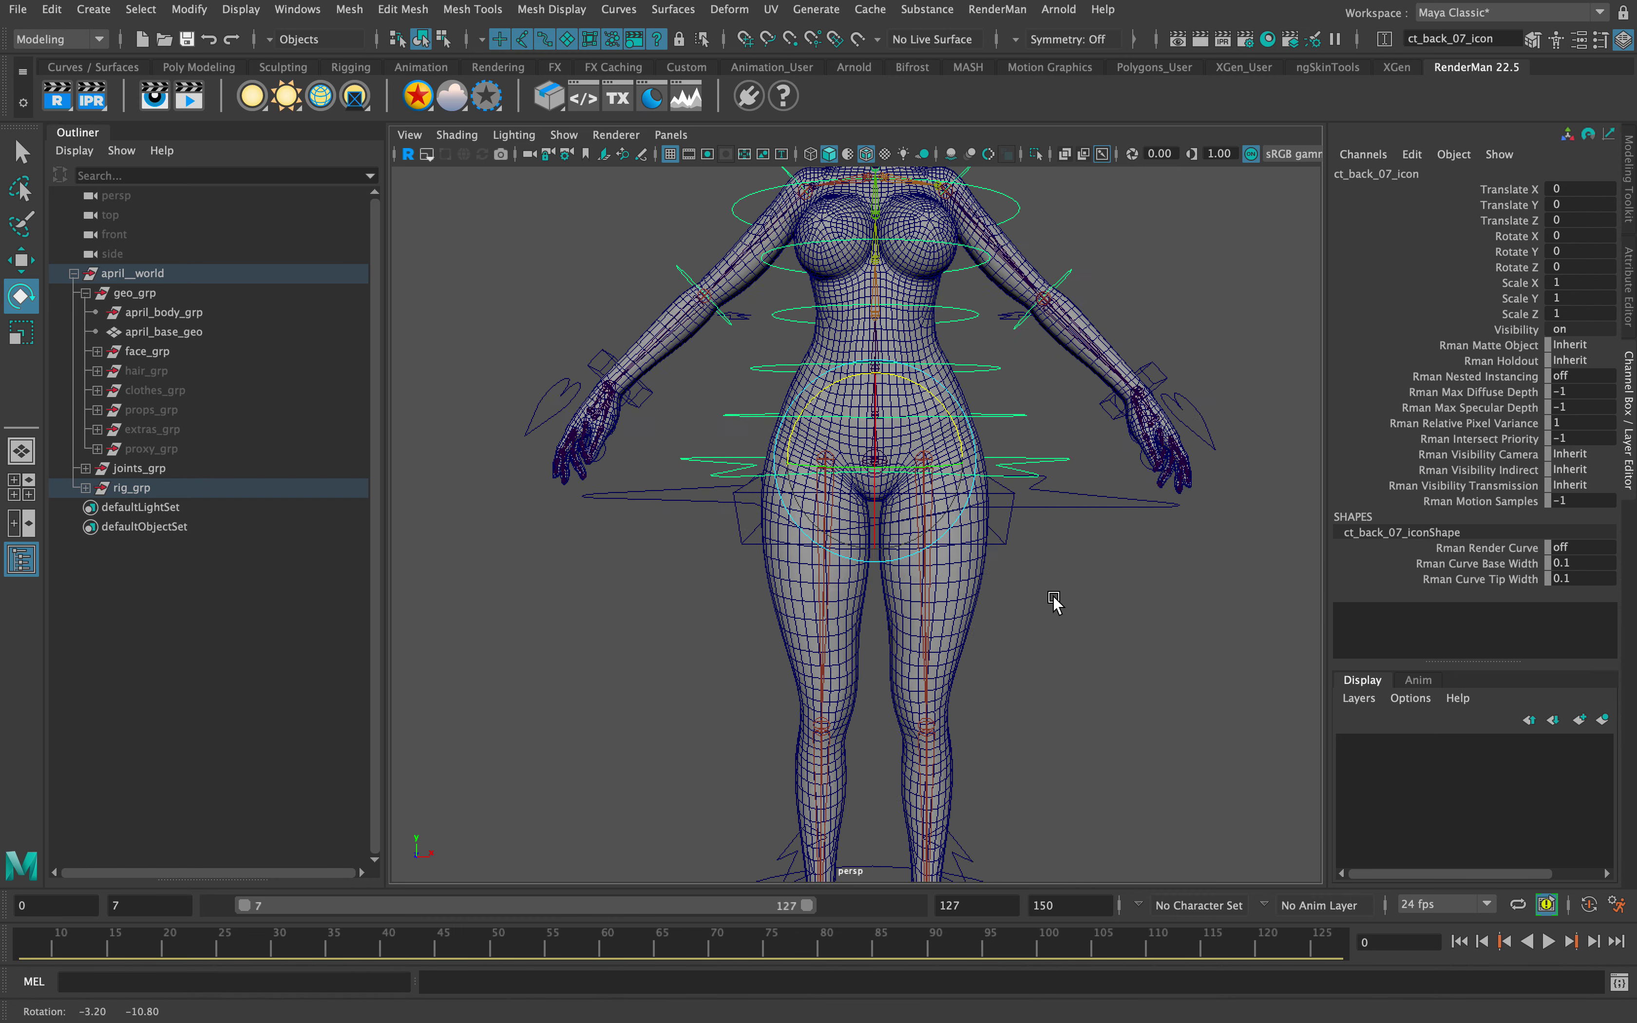
{"action": "left_click", "coordinate": [999, 531]}
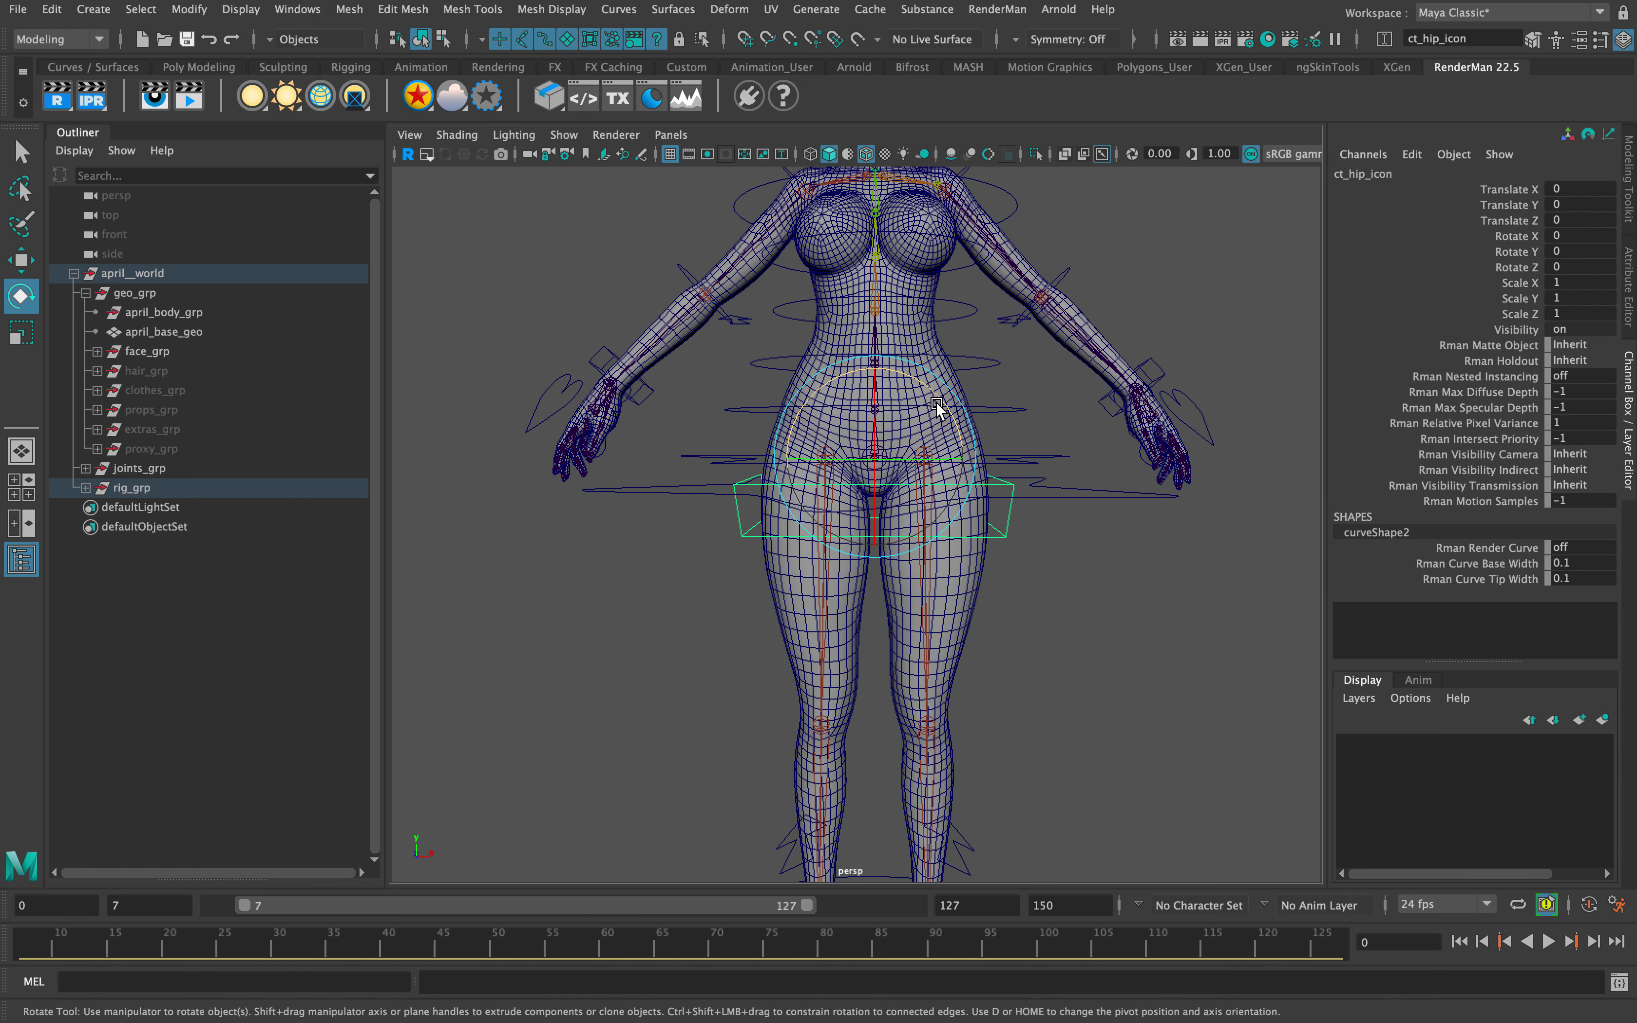
{"action": "mouse_move", "coordinate": [937, 406]}
{"action": "left_mouse_down"}
{"action": "mouse_move", "coordinate": [960, 427]}
{"action": "mouse_move", "coordinate": [936, 427]}
{"action": "mouse_move", "coordinate": [981, 442]}
{"action": "mouse_move", "coordinate": [929, 433]}
{"action": "left_mouse_up"}
{"action": "key", "text": "ctrl+z"}
{"action": "left_click", "coordinate": [1012, 497]}
{"action": "key", "text": "ctrl+z"}
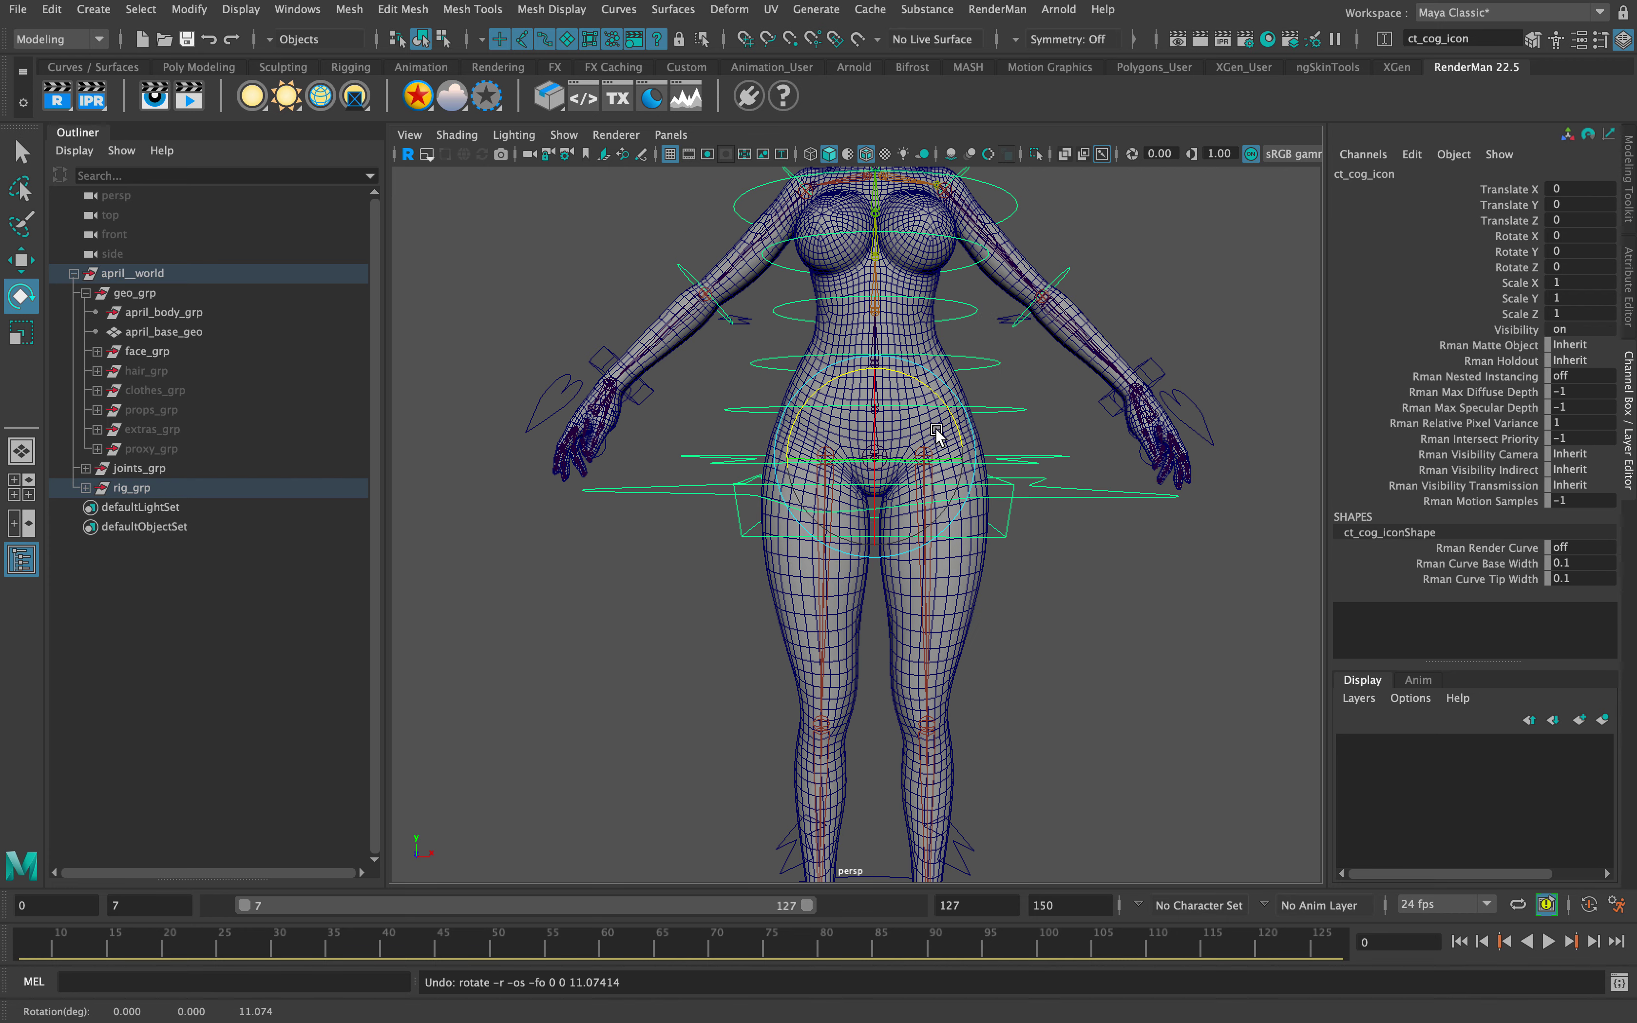
Raise the left foot control about 17 units to test how the leg bends
{"action": "left_click_drag", "start_coordinate": [1018, 547], "coordinate": [1009, 592], "text": "alt"}
{"action": "middle_click_drag", "start_coordinate": [1066, 590], "coordinate": [1064, 453], "text": "alt"}
{"action": "right_click_drag", "start_coordinate": [1064, 458], "coordinate": [1064, 452], "text": "alt"}
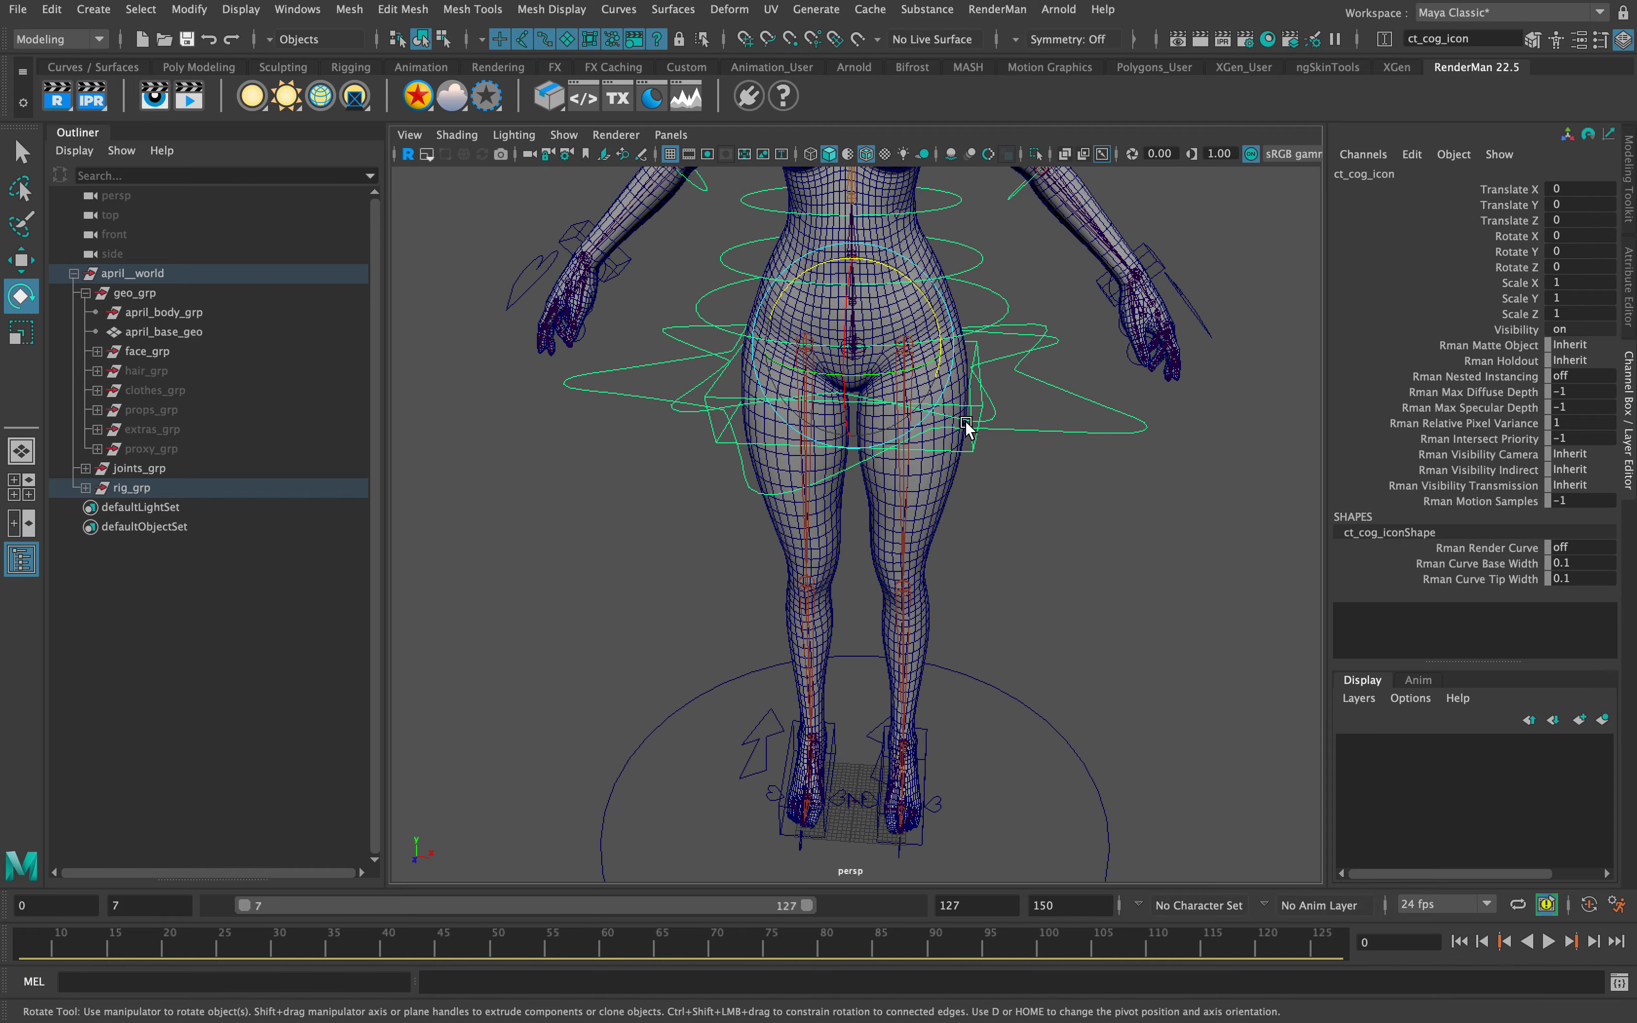
{"action": "left_click_drag", "start_coordinate": [1007, 406], "coordinate": [965, 430], "text": "alt"}
{"action": "left_click_drag", "start_coordinate": [712, 436], "coordinate": [659, 507], "text": "alt"}
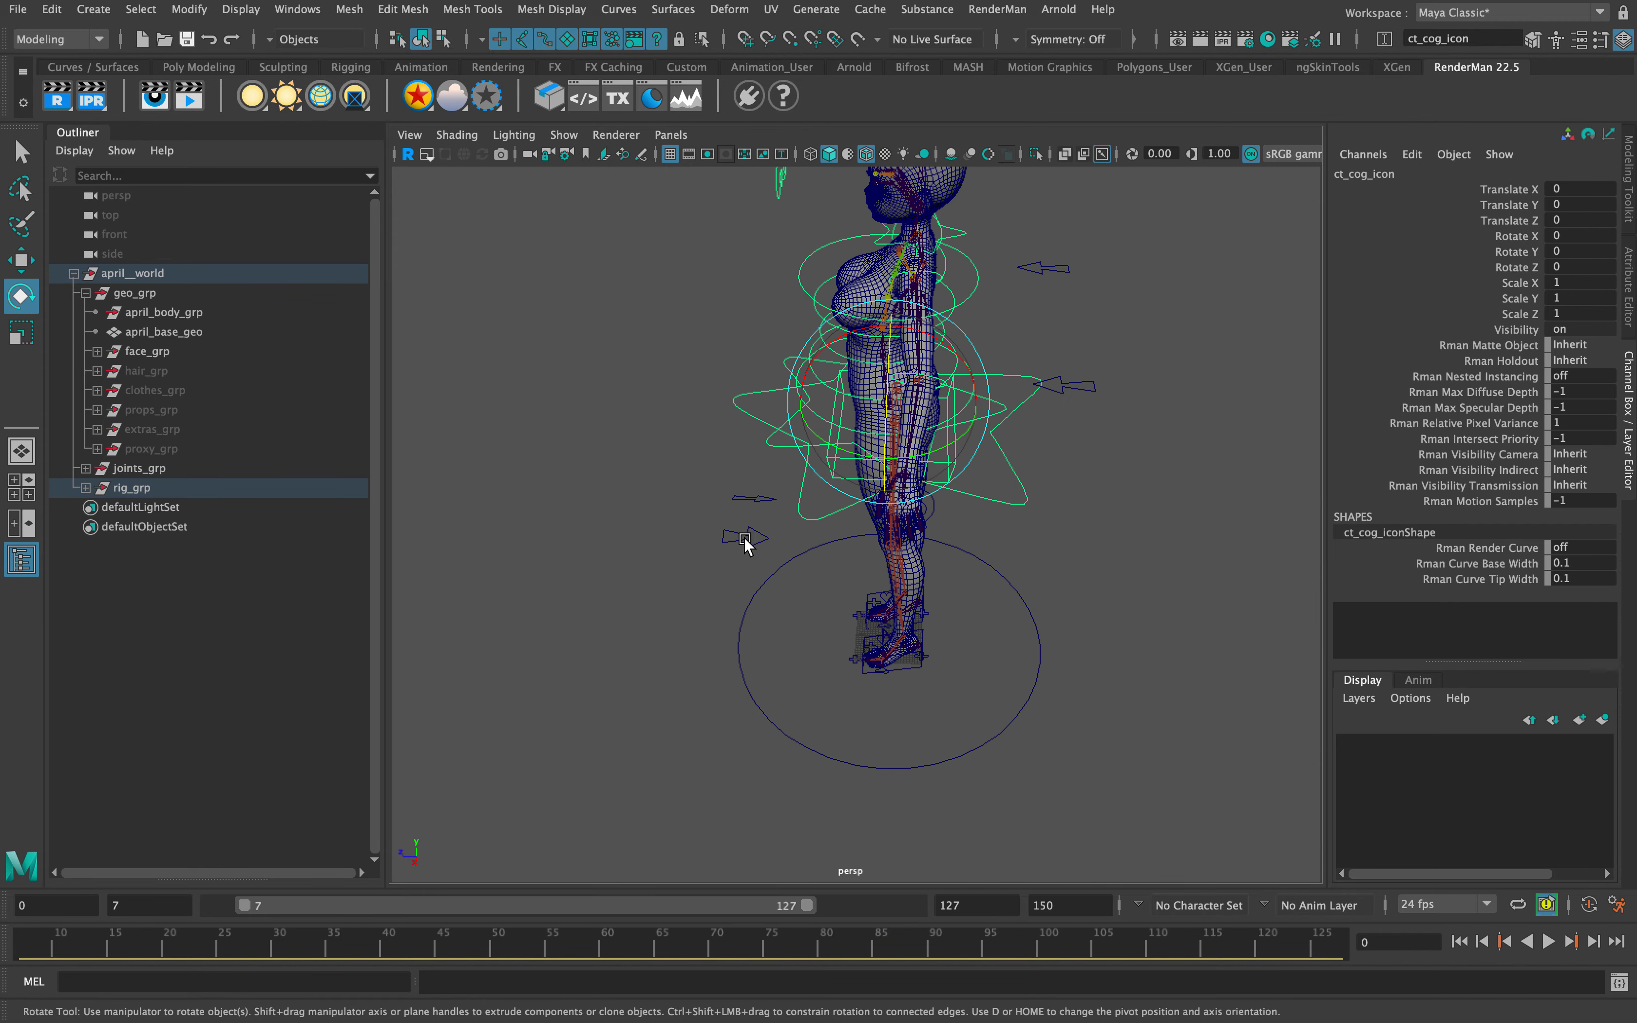
{"action": "left_click_drag", "start_coordinate": [822, 619], "coordinate": [886, 557], "text": "alt"}
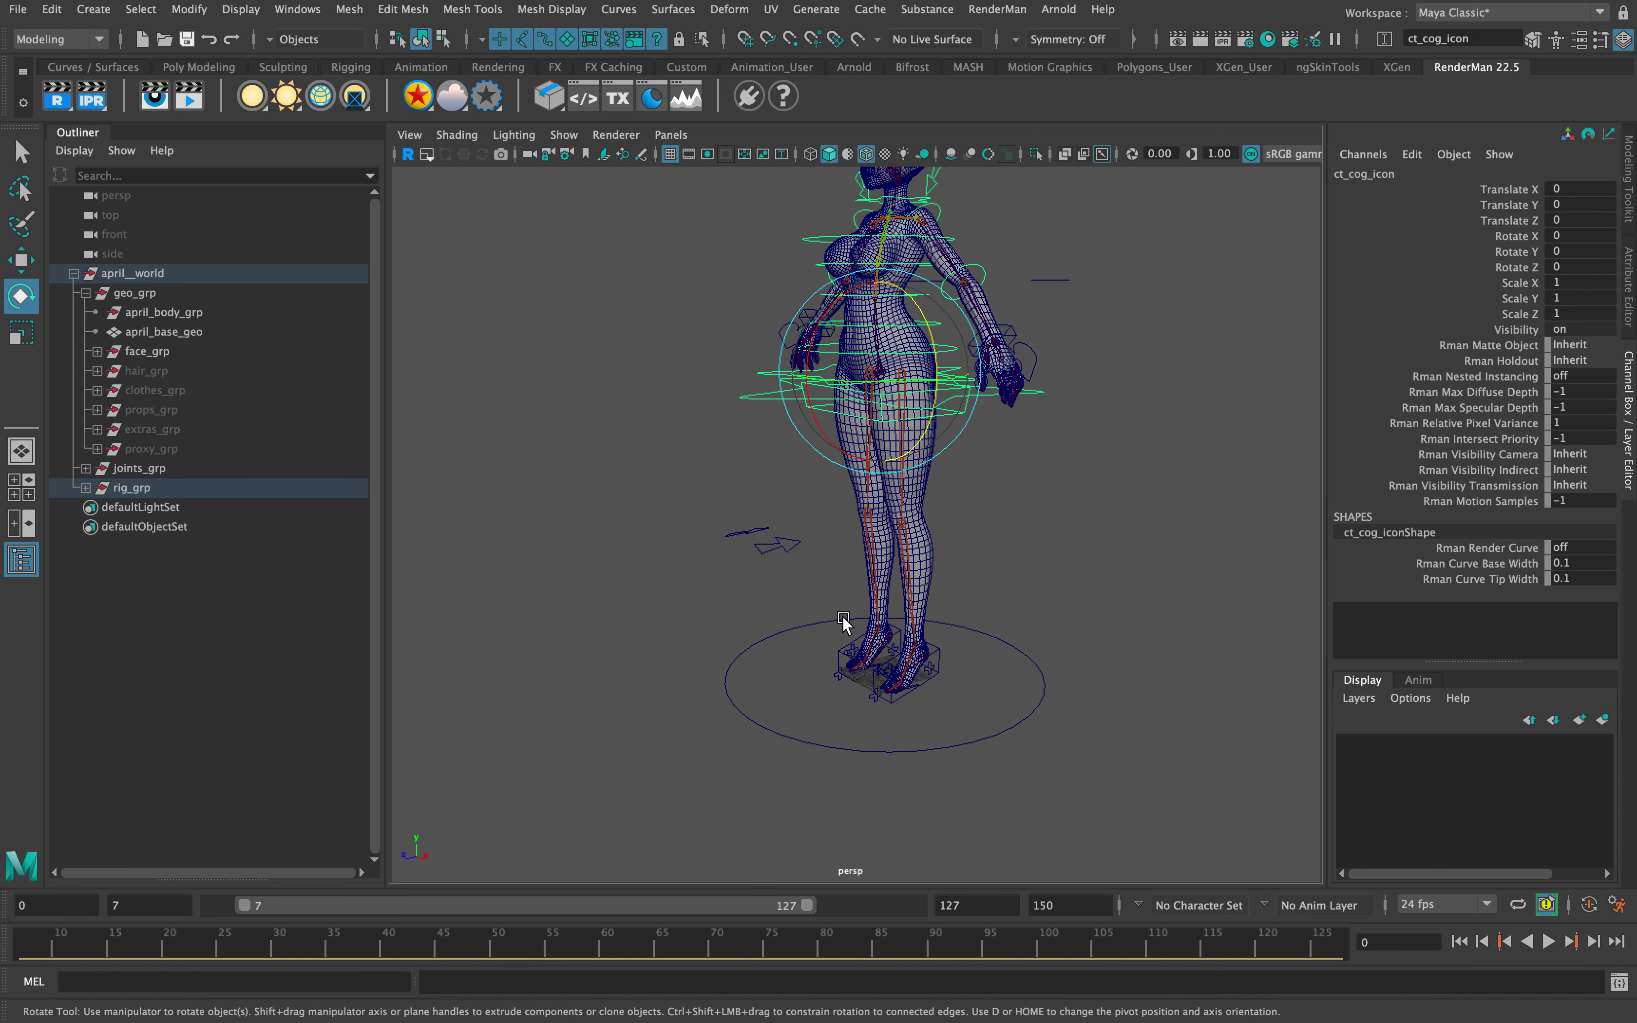
{"action": "right_click_drag", "start_coordinate": [839, 617], "coordinate": [837, 594], "text": "alt"}
{"action": "middle_click_drag", "start_coordinate": [839, 612], "coordinate": [823, 559], "text": "alt"}
{"action": "right_click_drag", "start_coordinate": [823, 487], "coordinate": [823, 573], "text": "alt"}
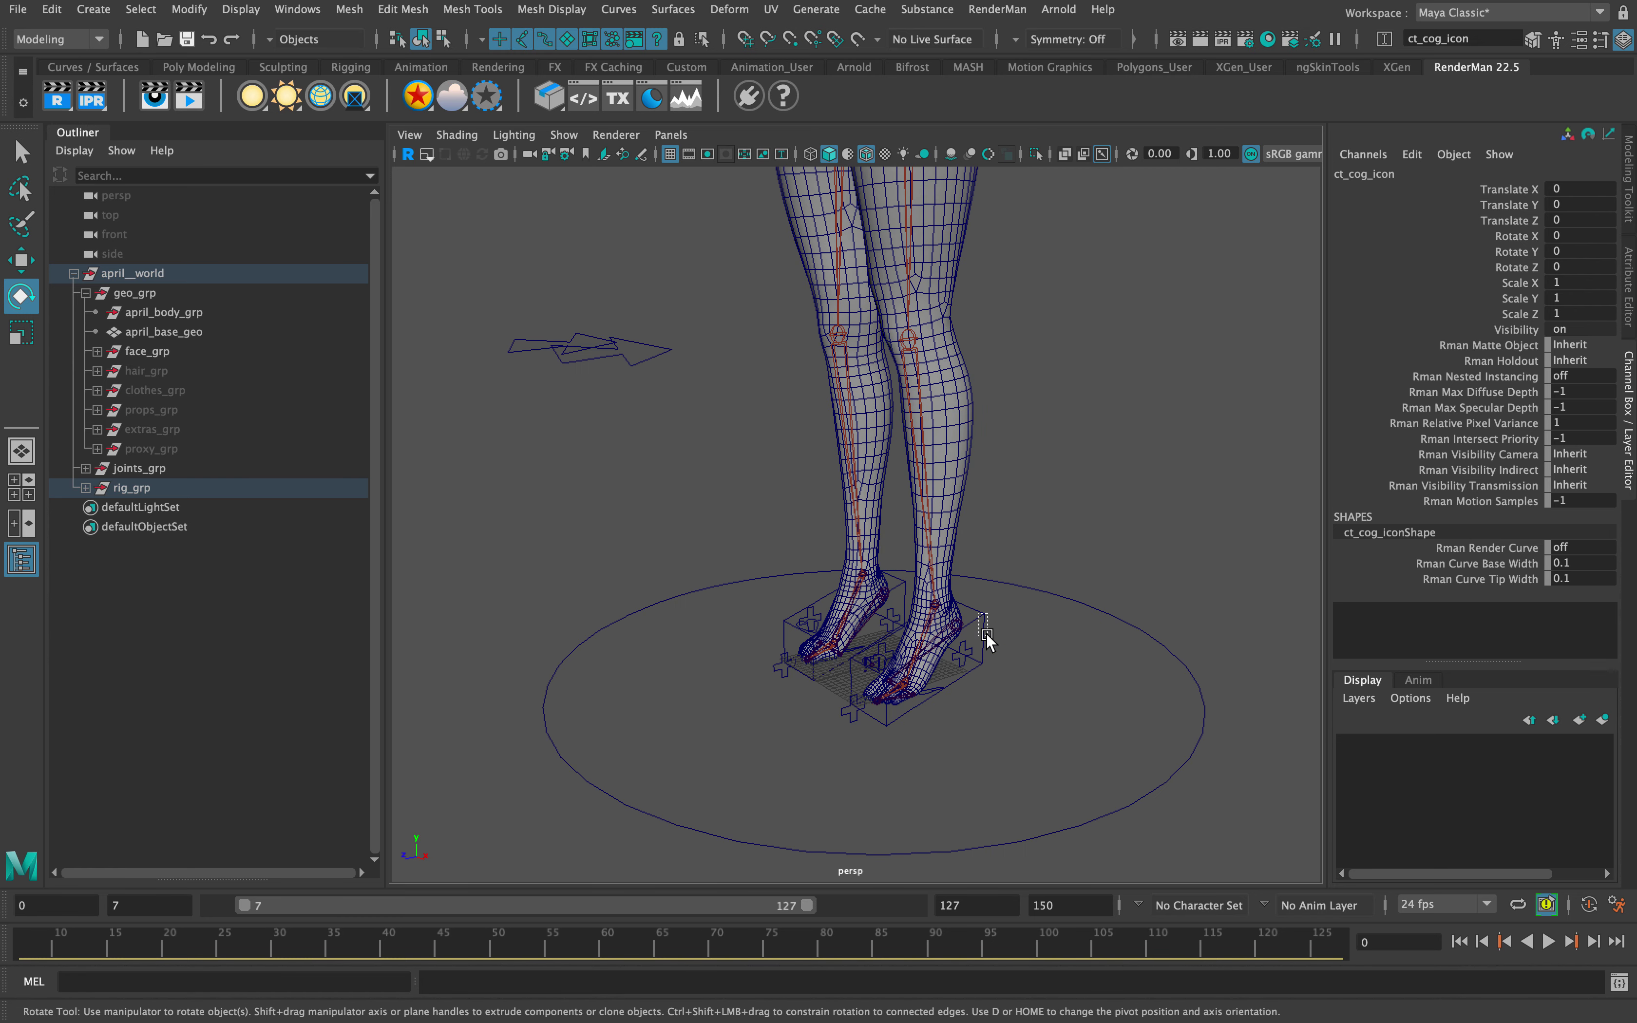
{"action": "left_click", "coordinate": [982, 632]}
{"action": "key", "text": "w"}
{"action": "left_click_drag", "start_coordinate": [932, 617], "coordinate": [804, 384]}
Move the left knee control to redirect the knee, and undo both the knee and foot moves
{"action": "left_click", "coordinate": [633, 366]}
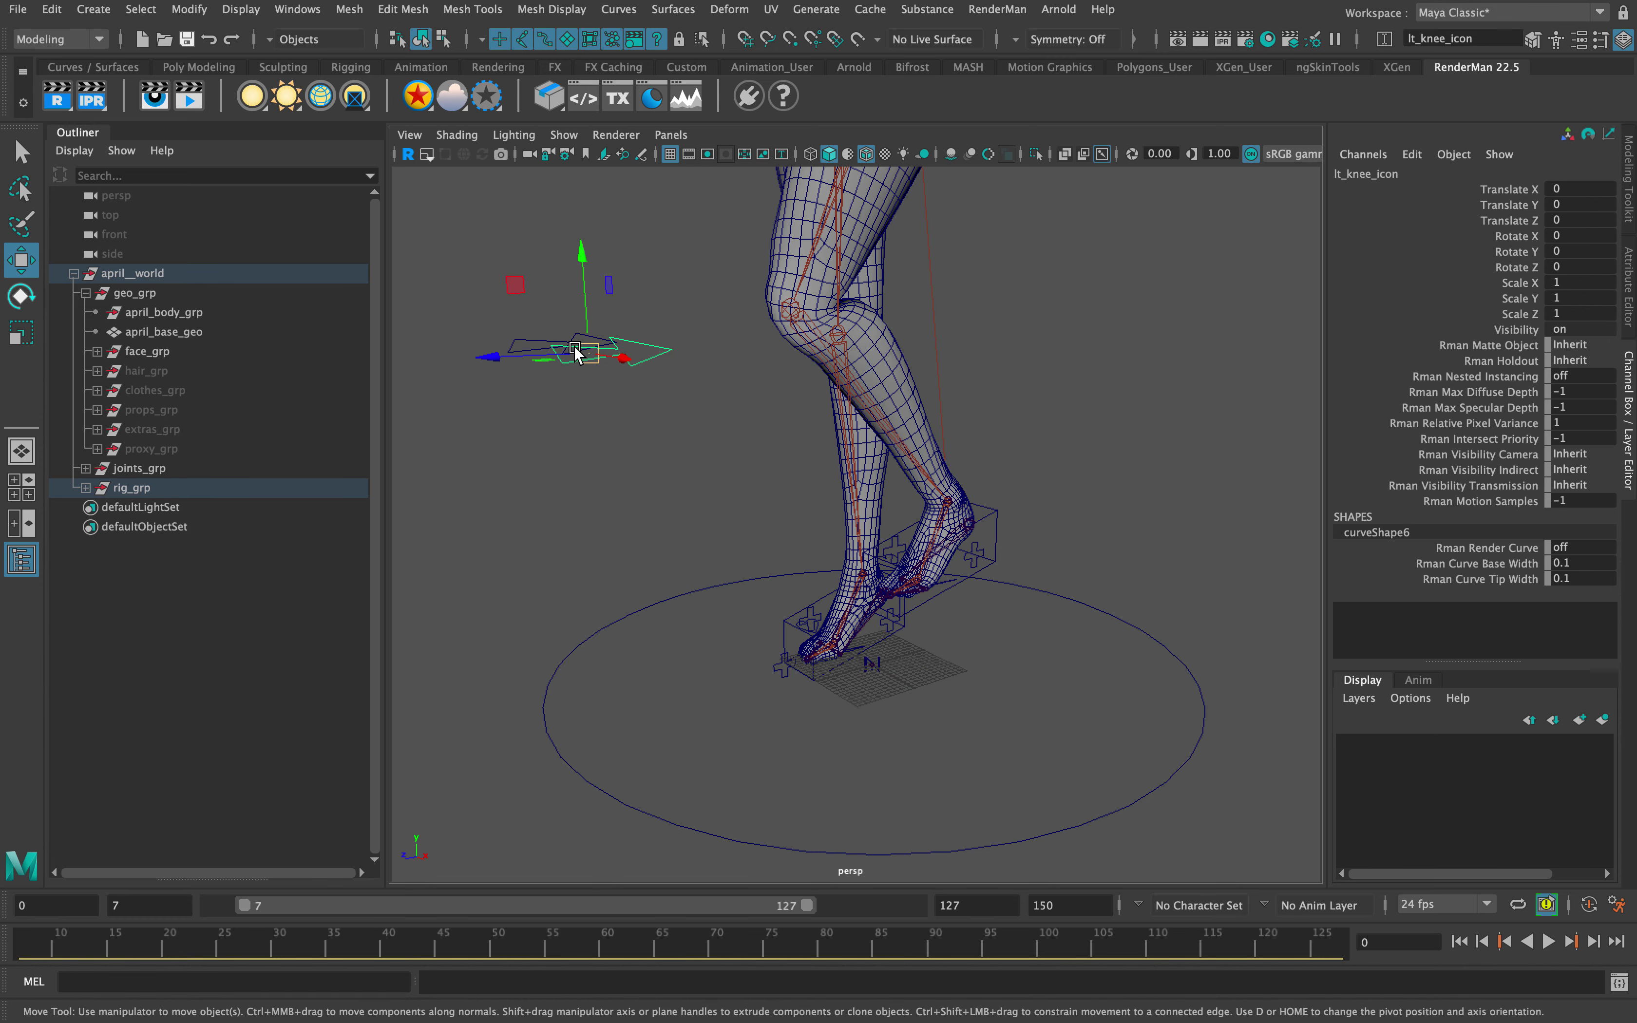
{"action": "left_click_drag", "start_coordinate": [578, 351], "coordinate": [582, 417]}
{"action": "key", "text": "ctrl+z"}
{"action": "key", "text": "ctrl+z"}
{"action": "key", "text": "ctrl+z"}
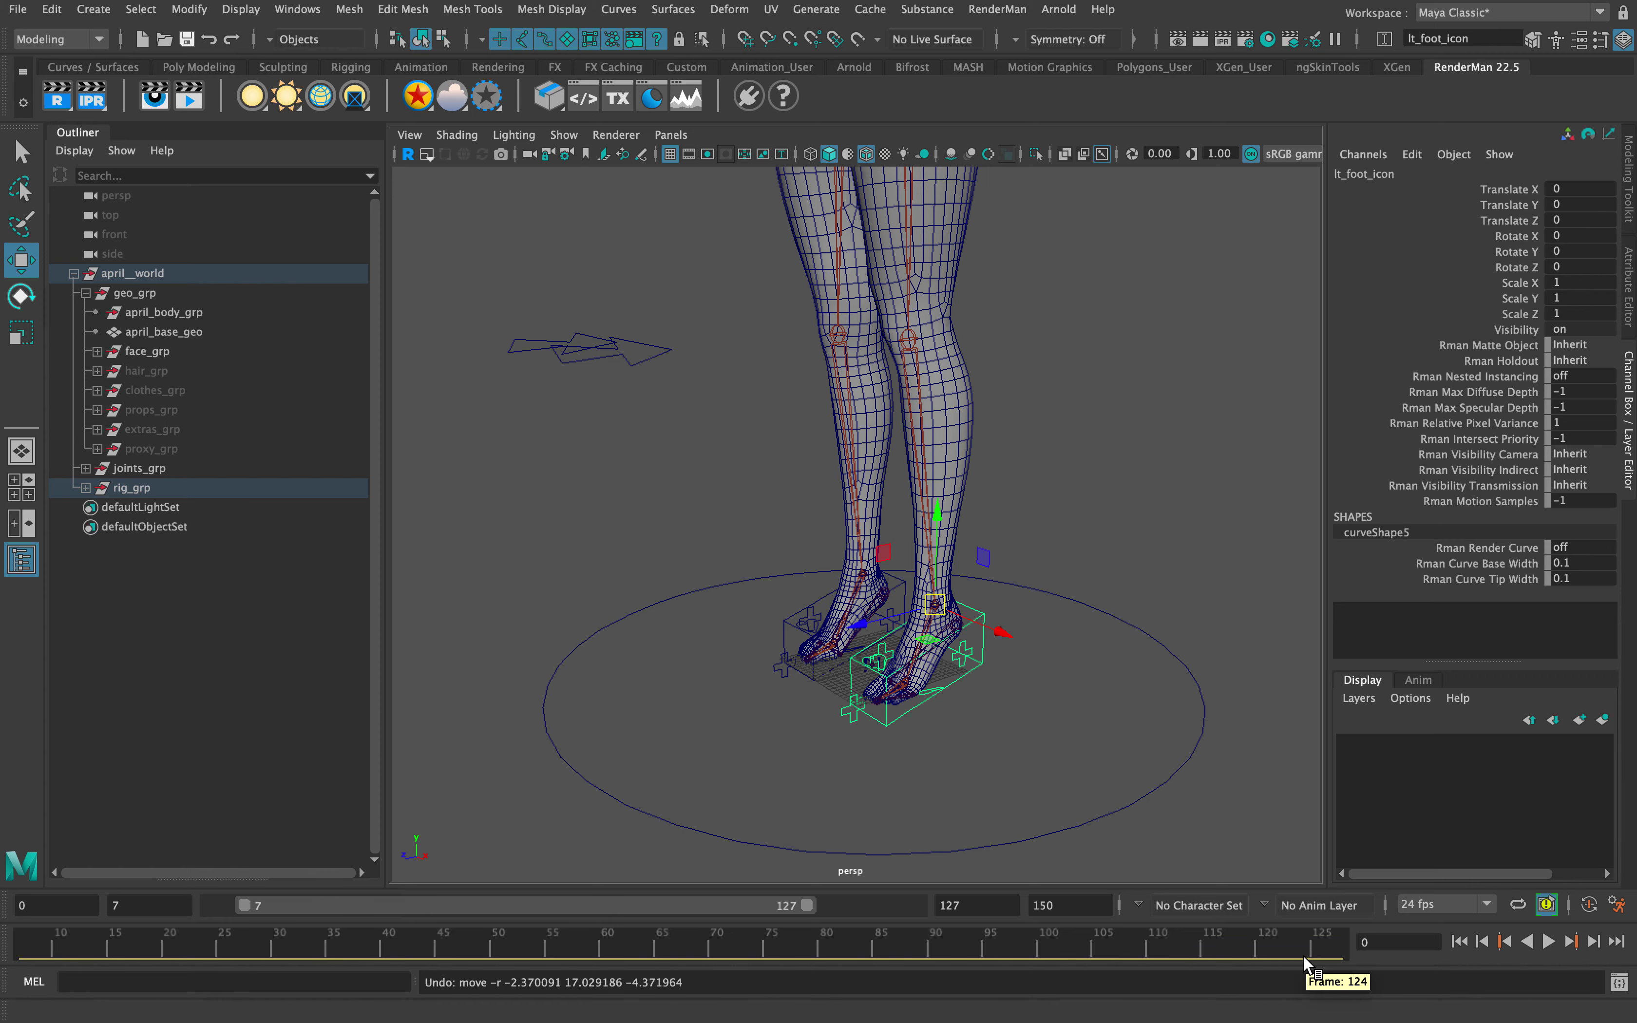
Rotate the left toe control about 31 degrees around X to test the foot, and undo the rotation
{"action": "left_click_drag", "start_coordinate": [1086, 606], "coordinate": [1000, 675], "text": "alt"}
{"action": "scroll", "coordinate": [1000, 675], "scroll_direction": "up", "scroll_amount": 7}
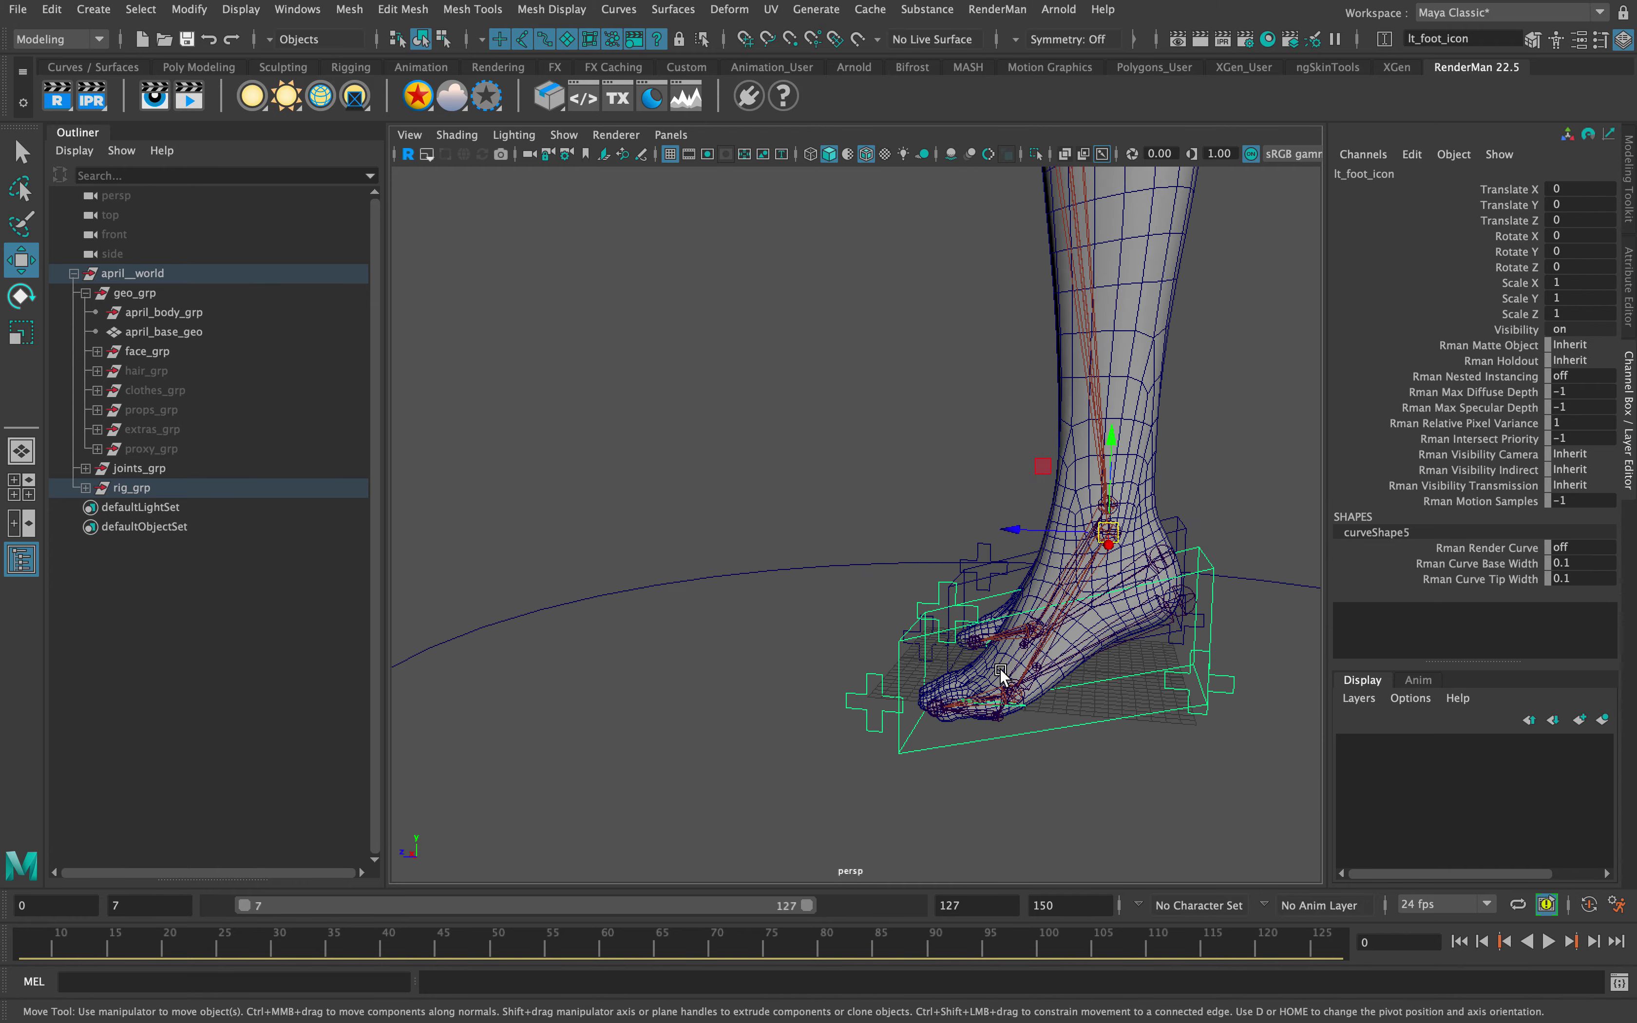
{"action": "middle_click_drag", "start_coordinate": [1038, 712], "coordinate": [939, 576], "text": "alt"}
{"action": "left_click_drag", "start_coordinate": [980, 666], "coordinate": [1038, 691], "text": "alt"}
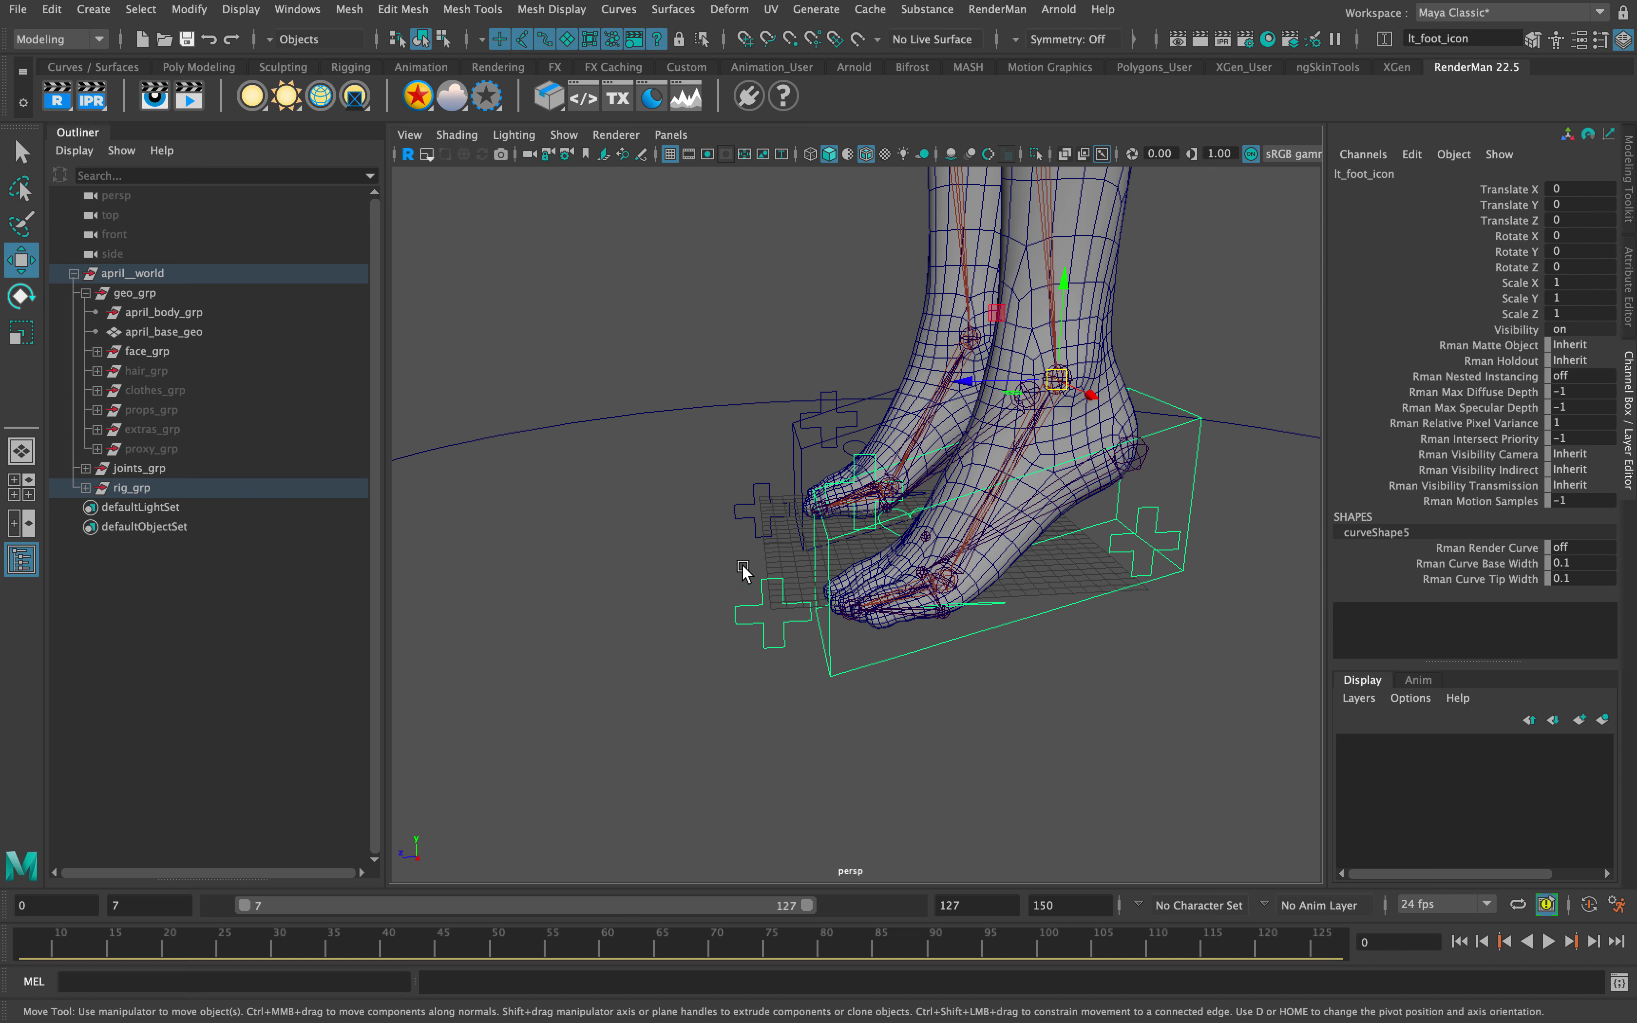
{"action": "left_click", "coordinate": [747, 593]}
{"action": "key", "text": "e"}
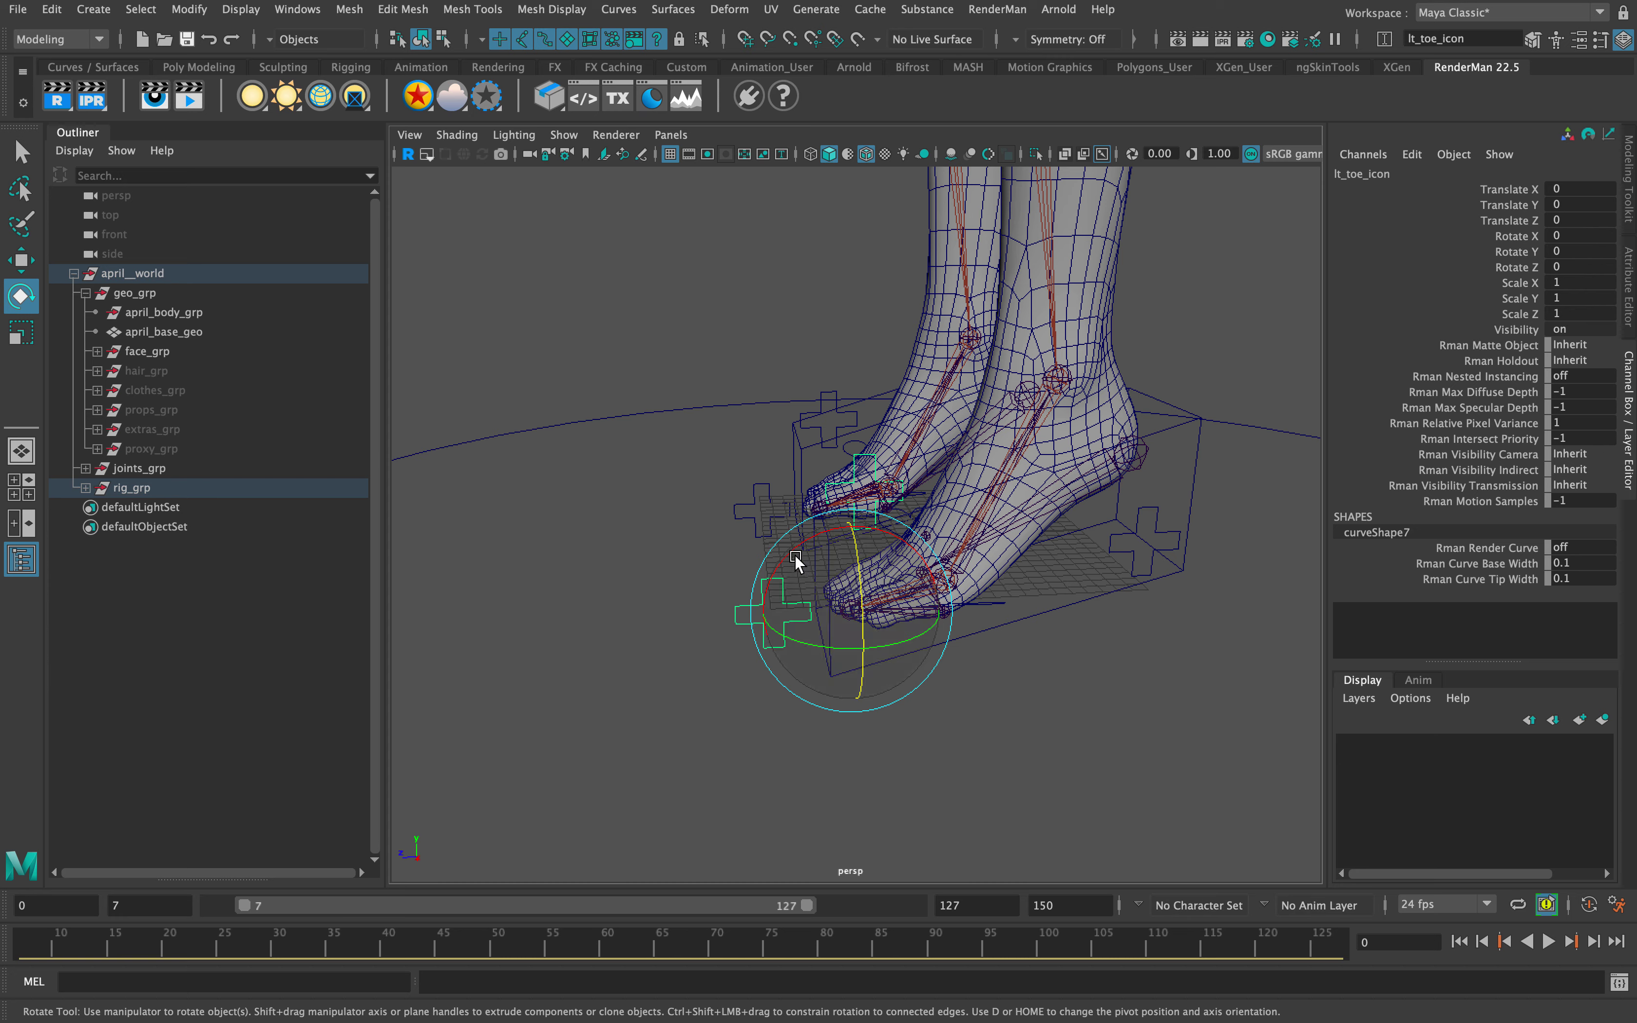
{"action": "left_click_drag", "start_coordinate": [794, 555], "coordinate": [745, 576]}
{"action": "key", "text": "ctrl+z"}
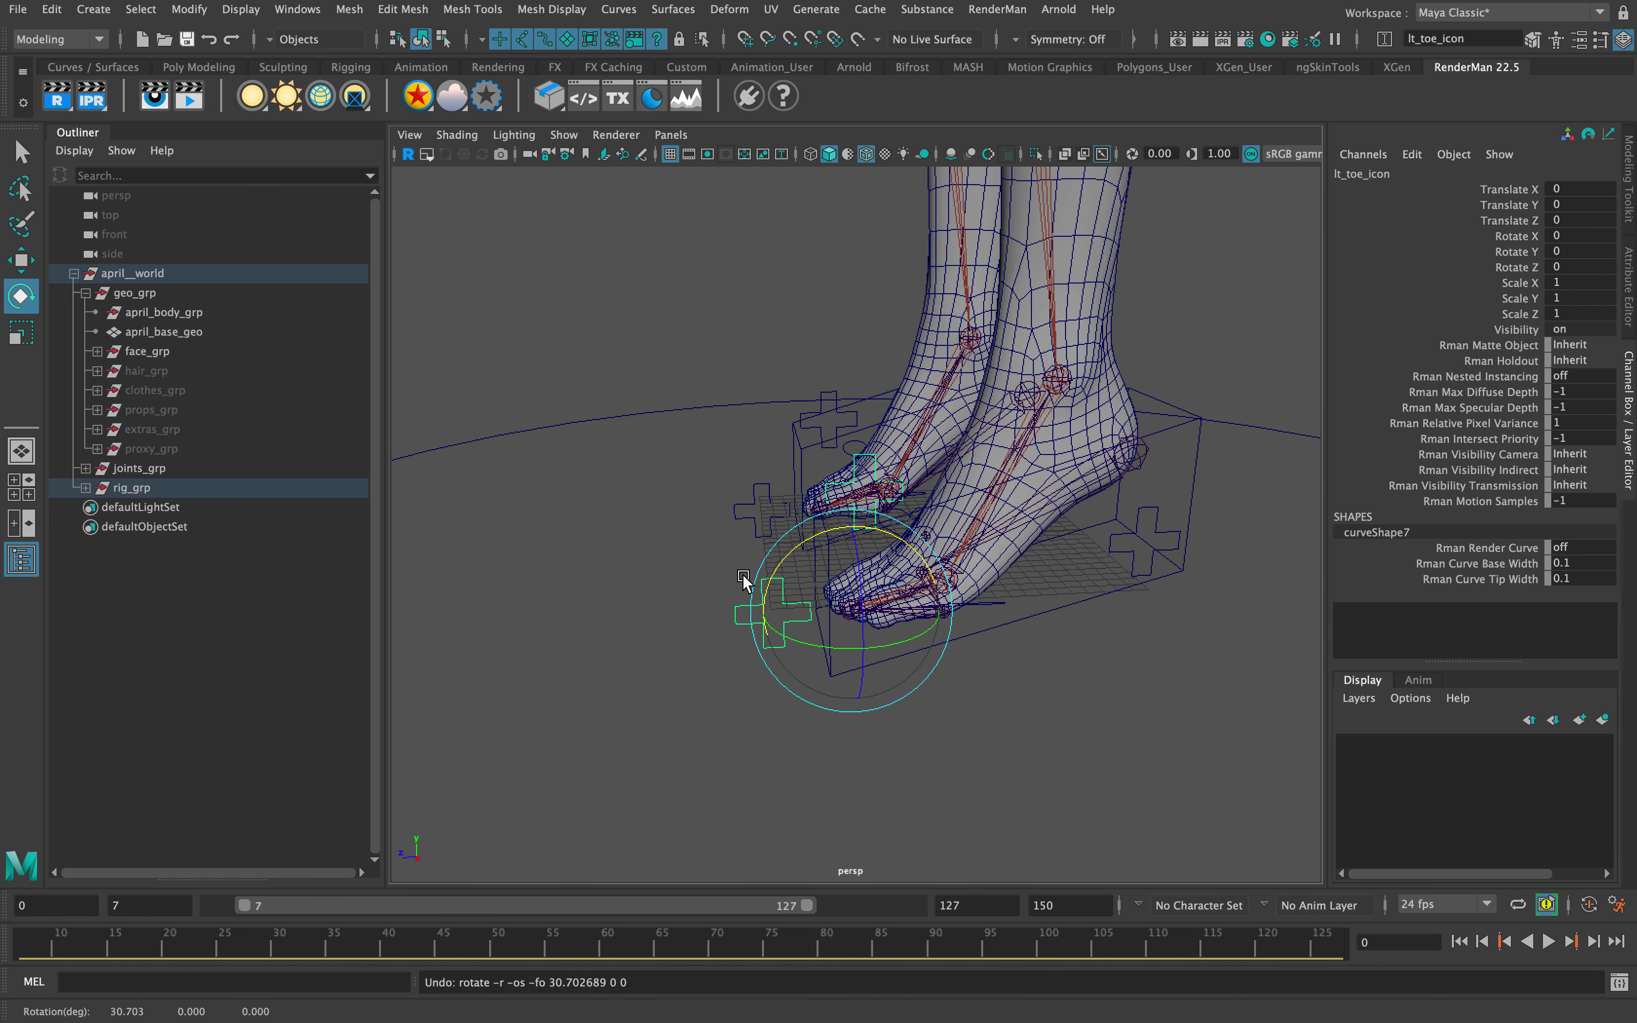
Raise the left foot control about 2 units to test the foot, and undo the move
{"action": "left_click", "coordinate": [903, 534]}
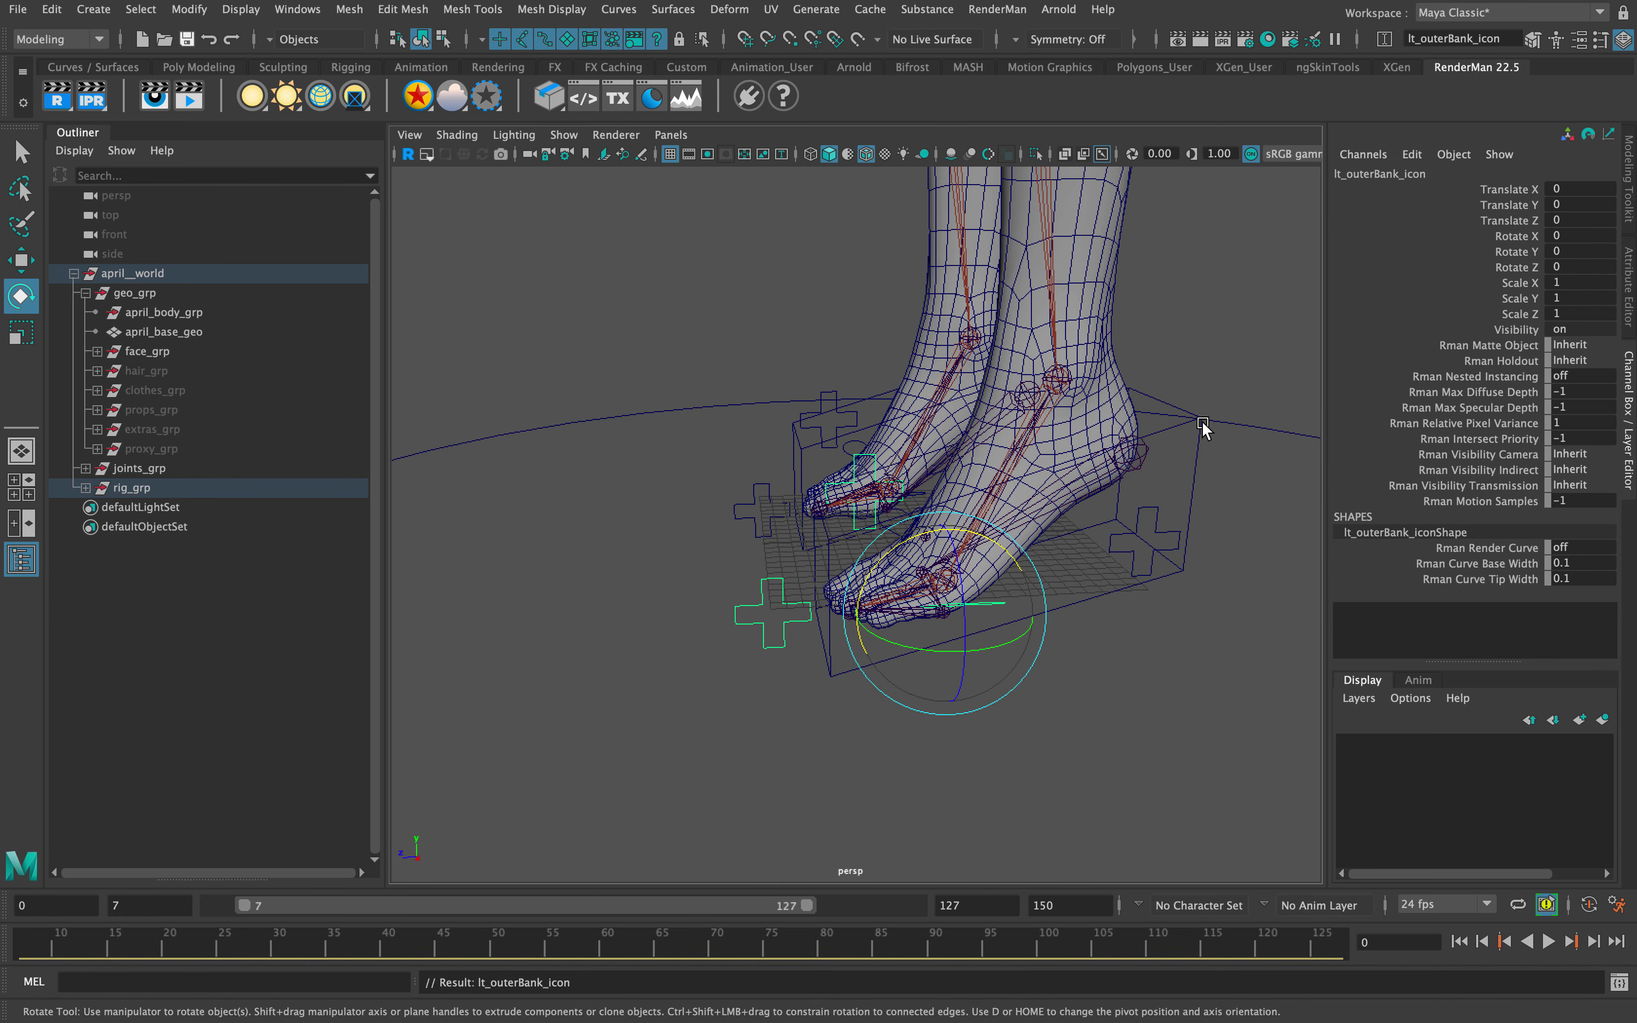
{"action": "left_click", "coordinate": [1196, 460]}
{"action": "key", "text": "w"}
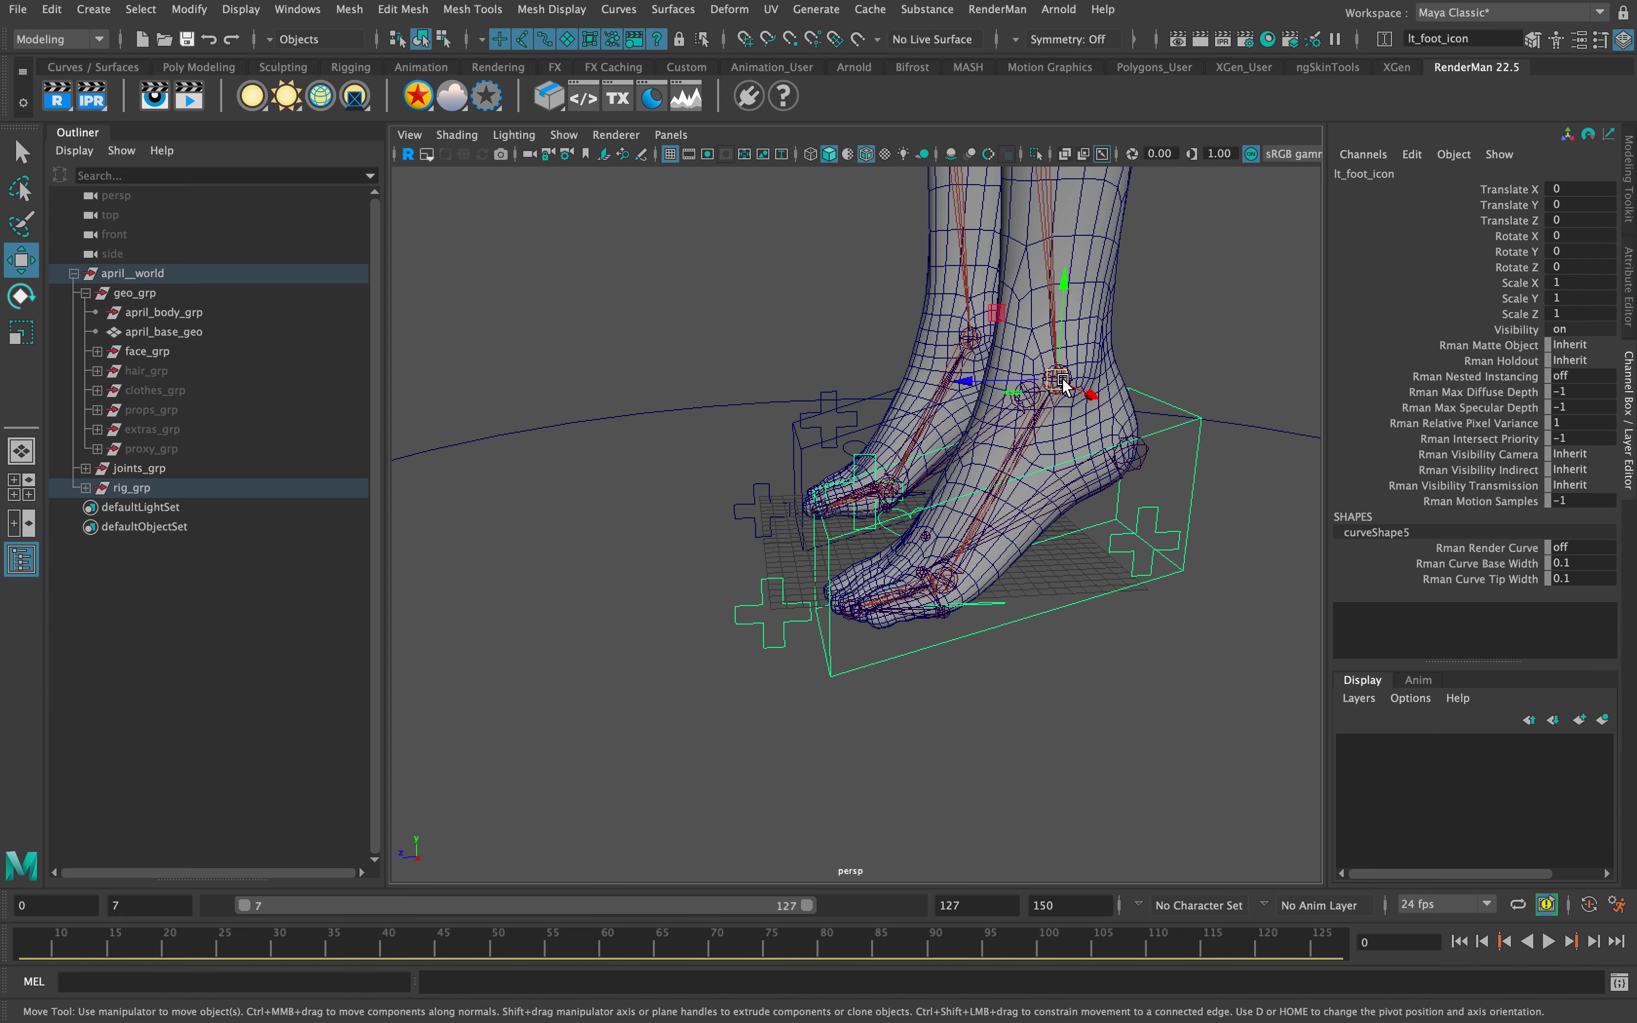
{"action": "left_click_drag", "start_coordinate": [1064, 386], "coordinate": [1070, 353]}
{"action": "key", "text": "ctrl+z"}
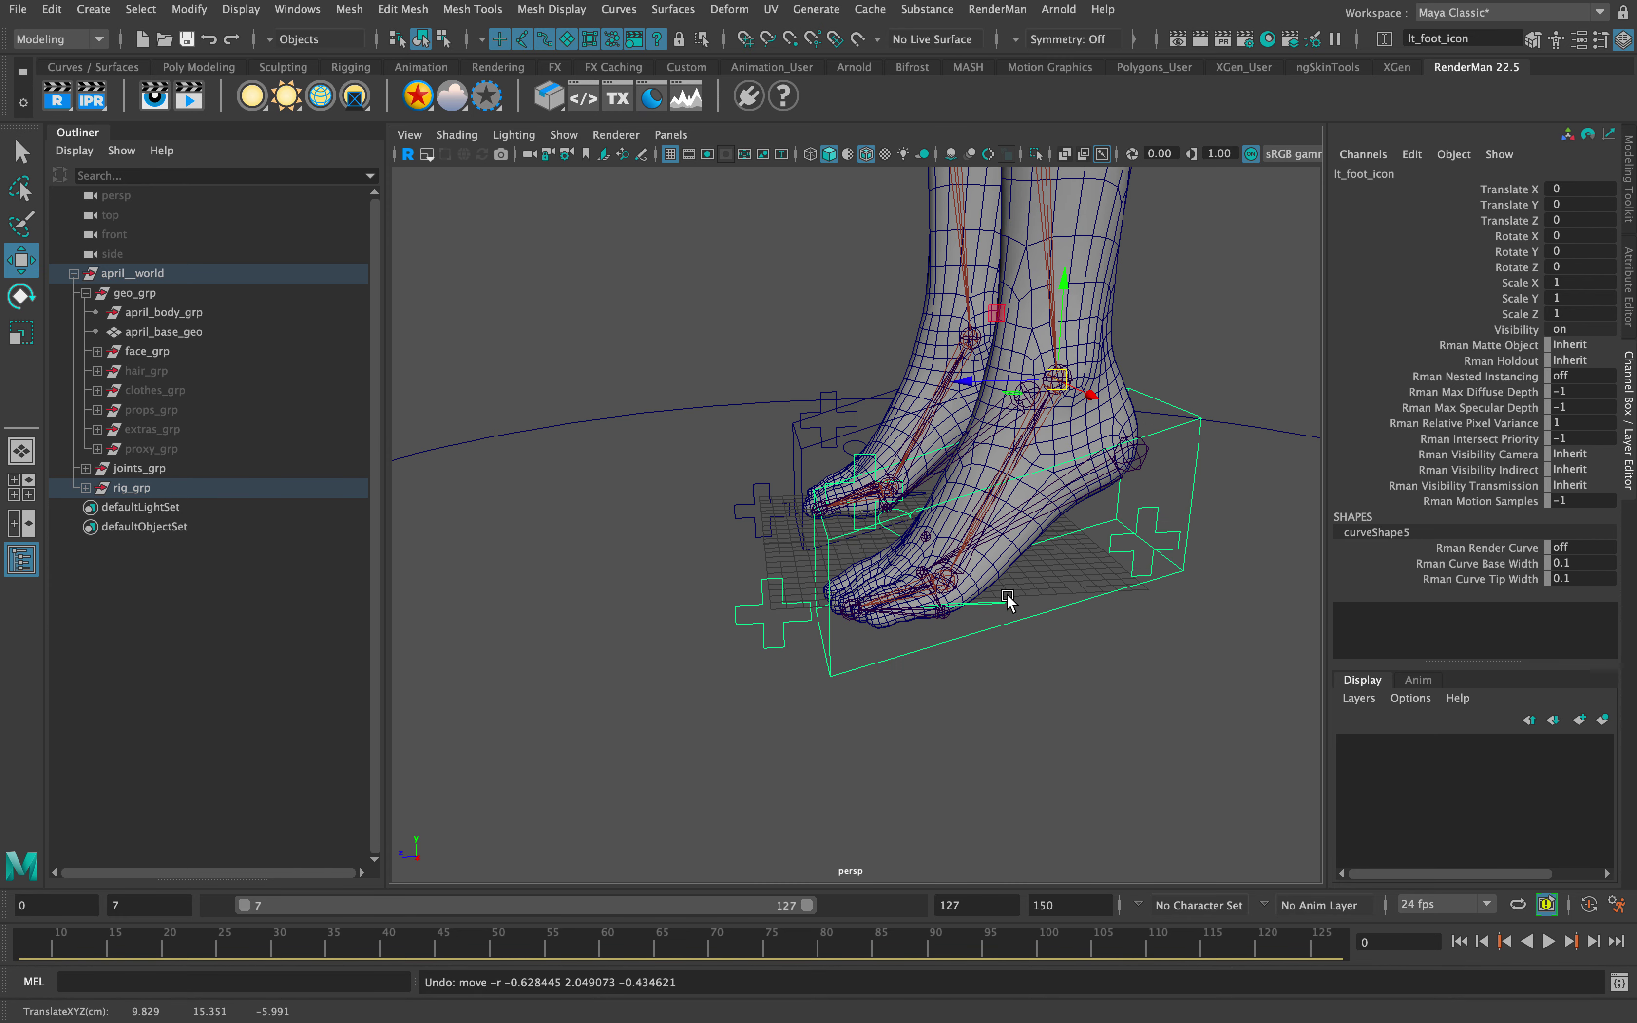
Test-rotate the left outer bank control beside the foot, and undo the rotation
{"action": "left_click_drag", "start_coordinate": [1007, 601], "coordinate": [952, 581], "text": "alt"}
{"action": "left_click", "coordinate": [954, 581]}
{"action": "left_click", "coordinate": [961, 586]}
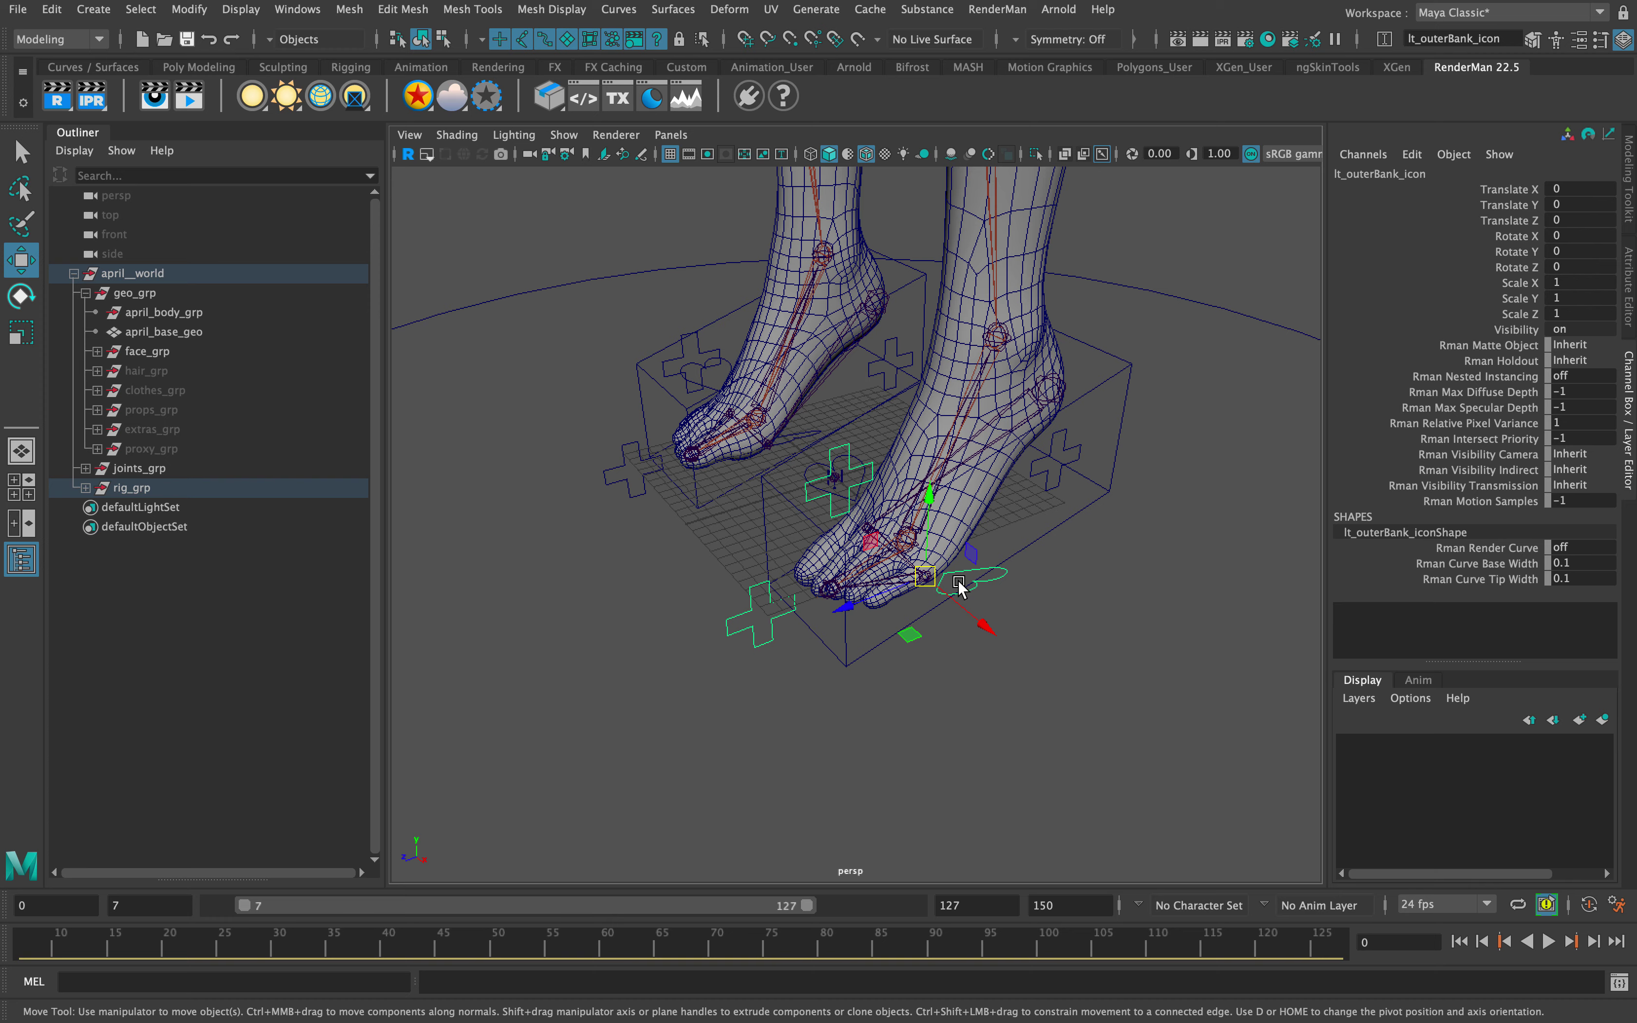
{"action": "key", "text": "e"}
{"action": "left_click_drag", "start_coordinate": [961, 556], "coordinate": [954, 545]}
{"action": "key", "text": "ctrl+z"}
Test-move the control curve around the lower face, and undo the move
{"action": "scroll", "coordinate": [1076, 478], "scroll_direction": "down", "scroll_amount": 5}
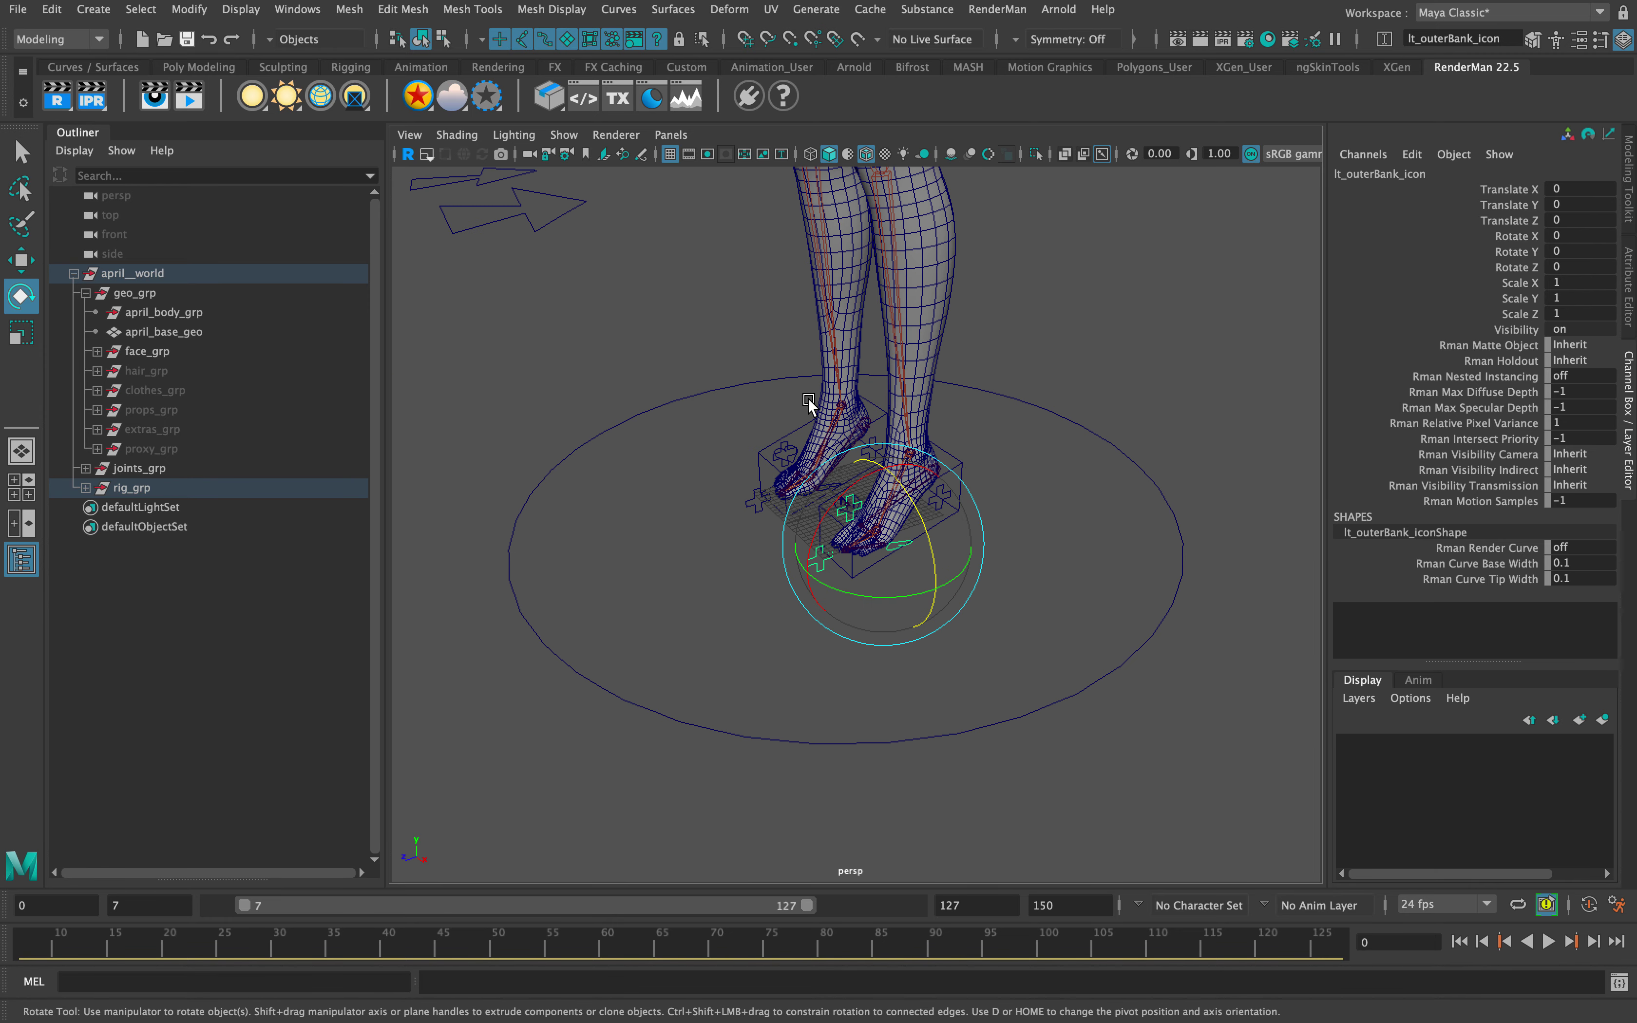
{"action": "scroll", "coordinate": [785, 387], "scroll_direction": "down", "scroll_amount": 6}
{"action": "scroll", "coordinate": [782, 392], "scroll_direction": "up", "scroll_amount": 3}
{"action": "left_click_drag", "start_coordinate": [678, 391], "coordinate": [793, 442], "text": "alt"}
{"action": "scroll", "coordinate": [793, 441], "scroll_direction": "up", "scroll_amount": 5}
{"action": "middle_click_drag", "start_coordinate": [793, 442], "coordinate": [826, 555], "text": "alt"}
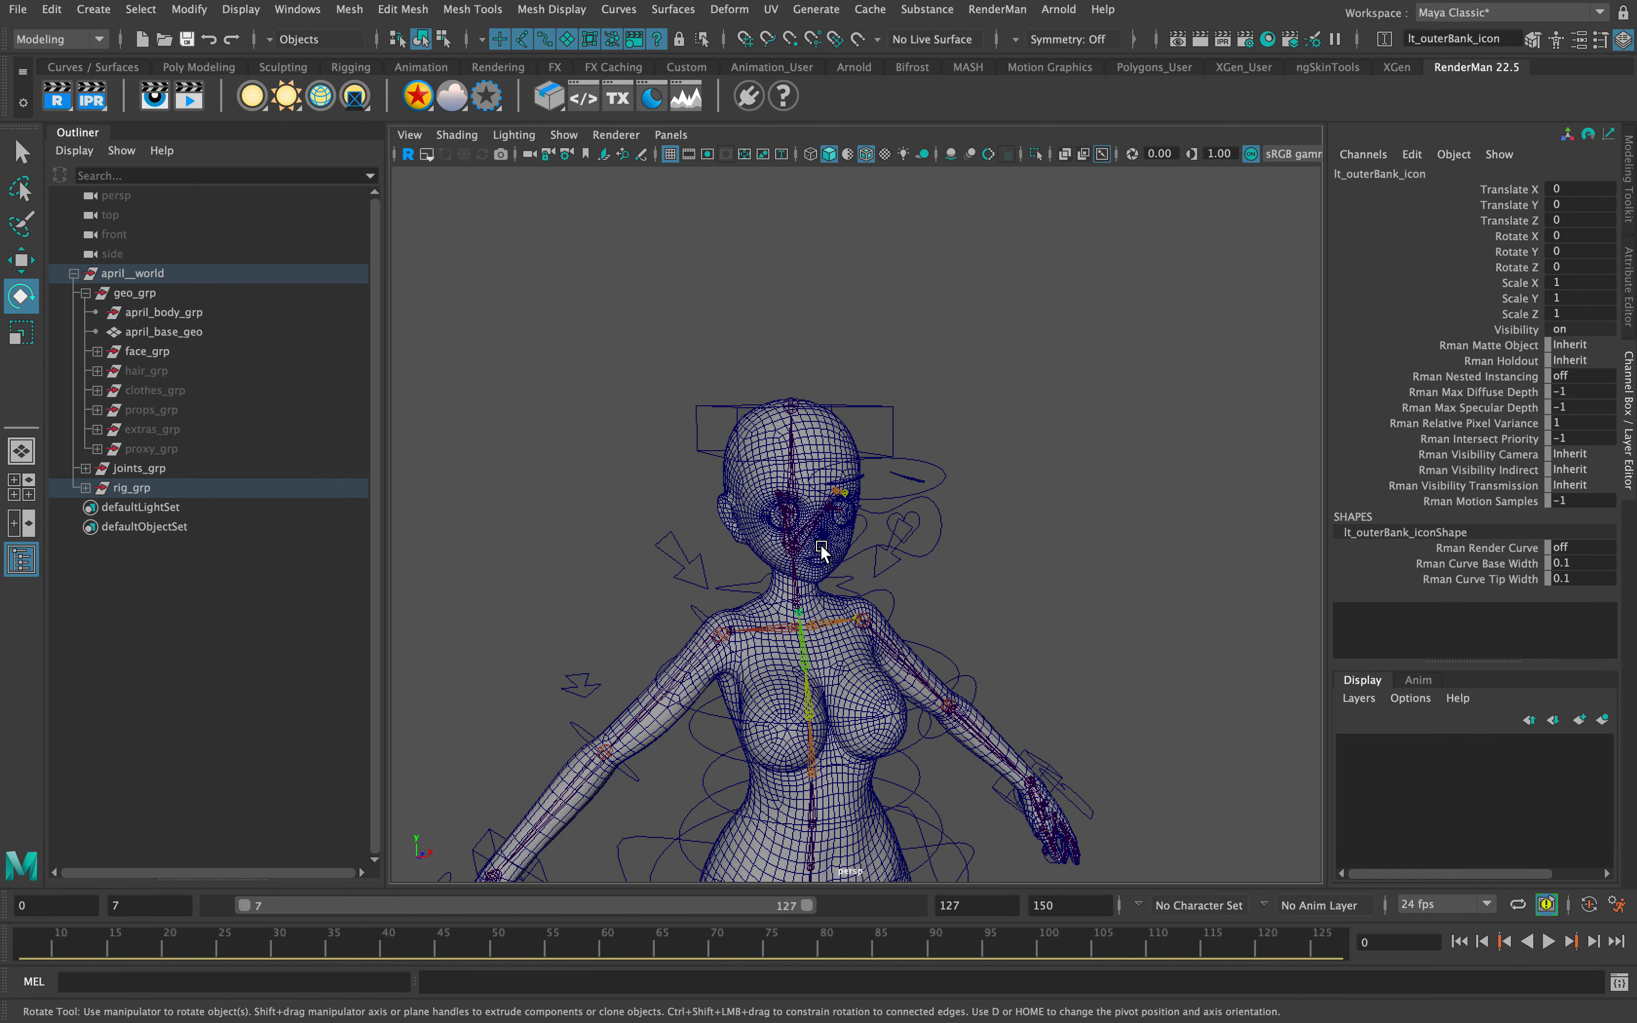
{"action": "right_click_drag", "start_coordinate": [826, 555], "coordinate": [928, 599], "text": "alt"}
{"action": "left_click_drag", "start_coordinate": [928, 600], "coordinate": [881, 596], "text": "alt"}
{"action": "middle_click_drag", "start_coordinate": [819, 572], "coordinate": [923, 578], "text": "alt"}
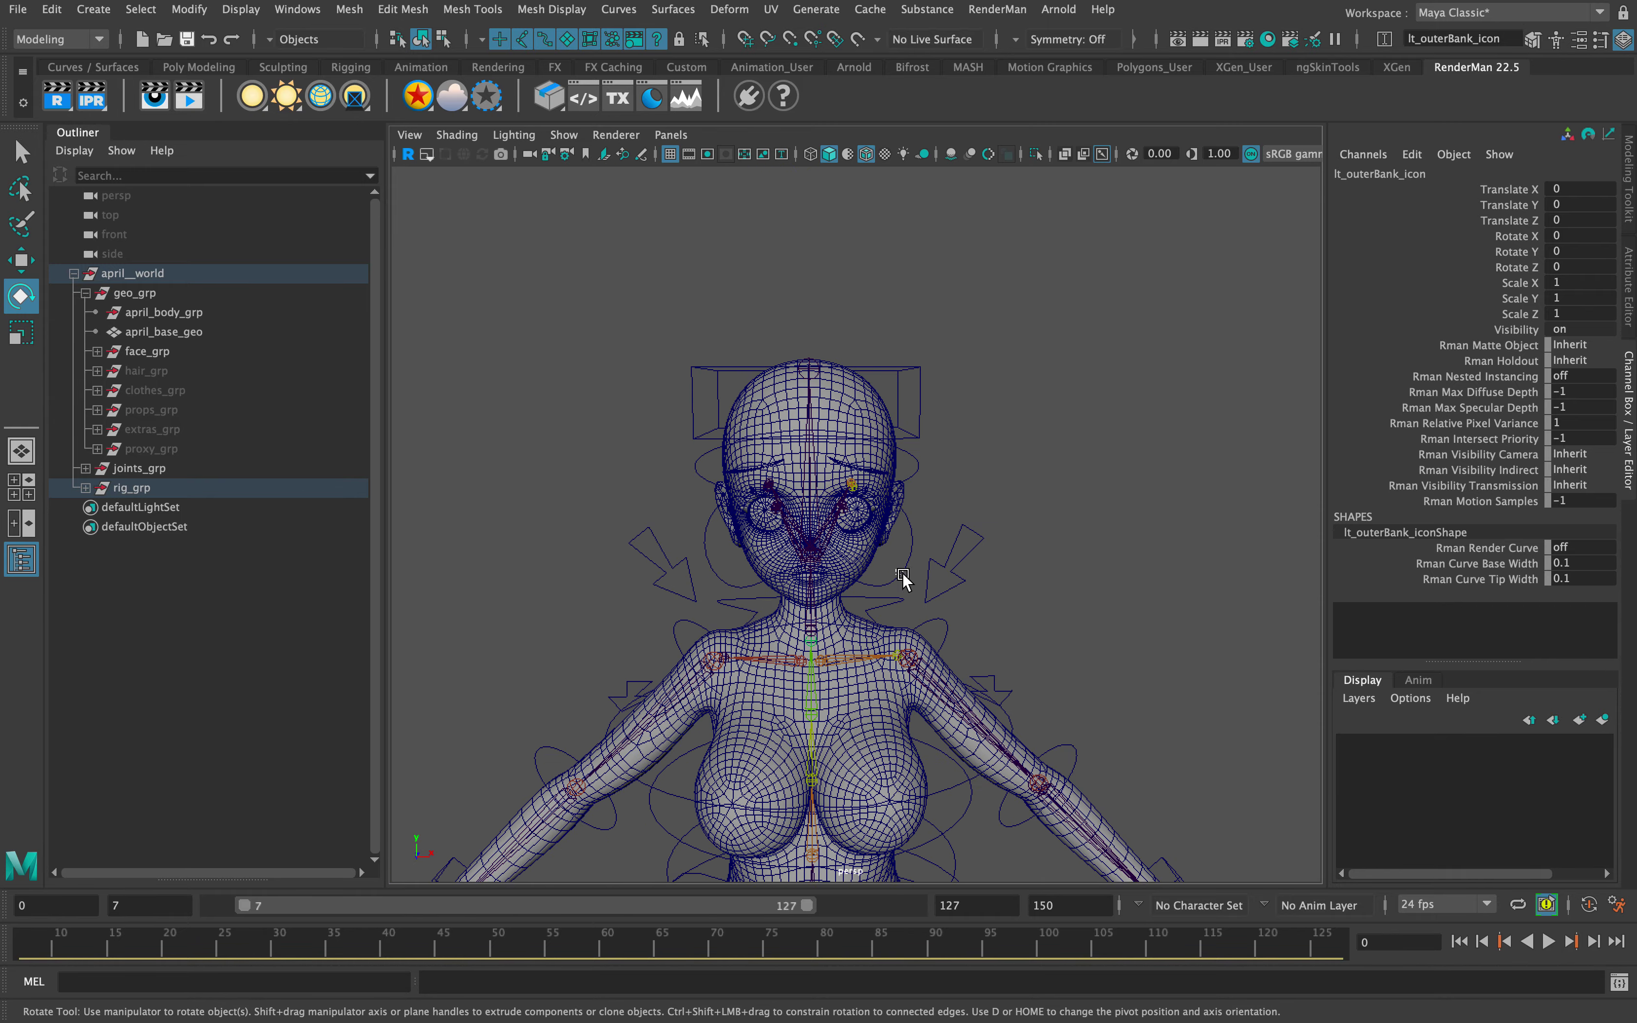
{"action": "left_click", "coordinate": [903, 574]}
{"action": "key", "text": "w"}
{"action": "left_click_drag", "start_coordinate": [816, 542], "coordinate": [795, 574]}
{"action": "key", "text": "ctrl+z"}
Raise the center eyelash control around the head about 0.5 units, and undo the move
{"action": "left_click", "coordinate": [996, 466]}
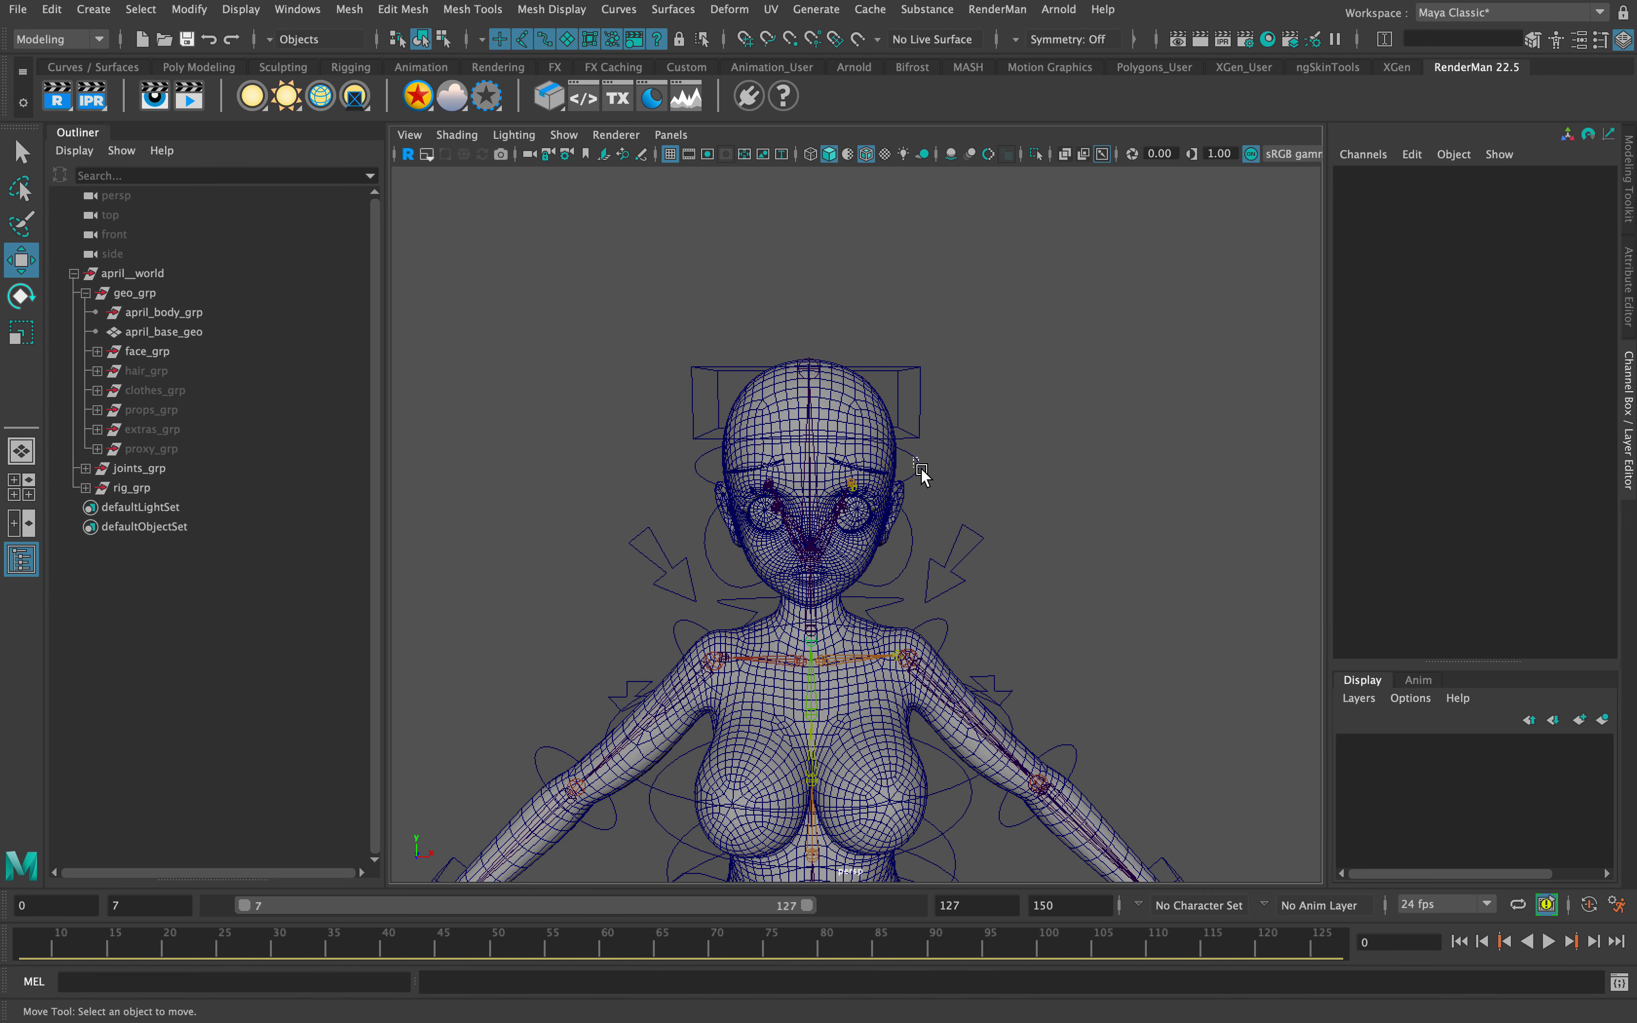
{"action": "left_click", "coordinate": [917, 467]}
{"action": "mouse_move", "coordinate": [809, 456]}
{"action": "left_mouse_down"}
{"action": "mouse_move", "coordinate": [820, 478]}
{"action": "mouse_move", "coordinate": [810, 454]}
{"action": "left_mouse_up"}
{"action": "key", "text": "ctrl+z"}
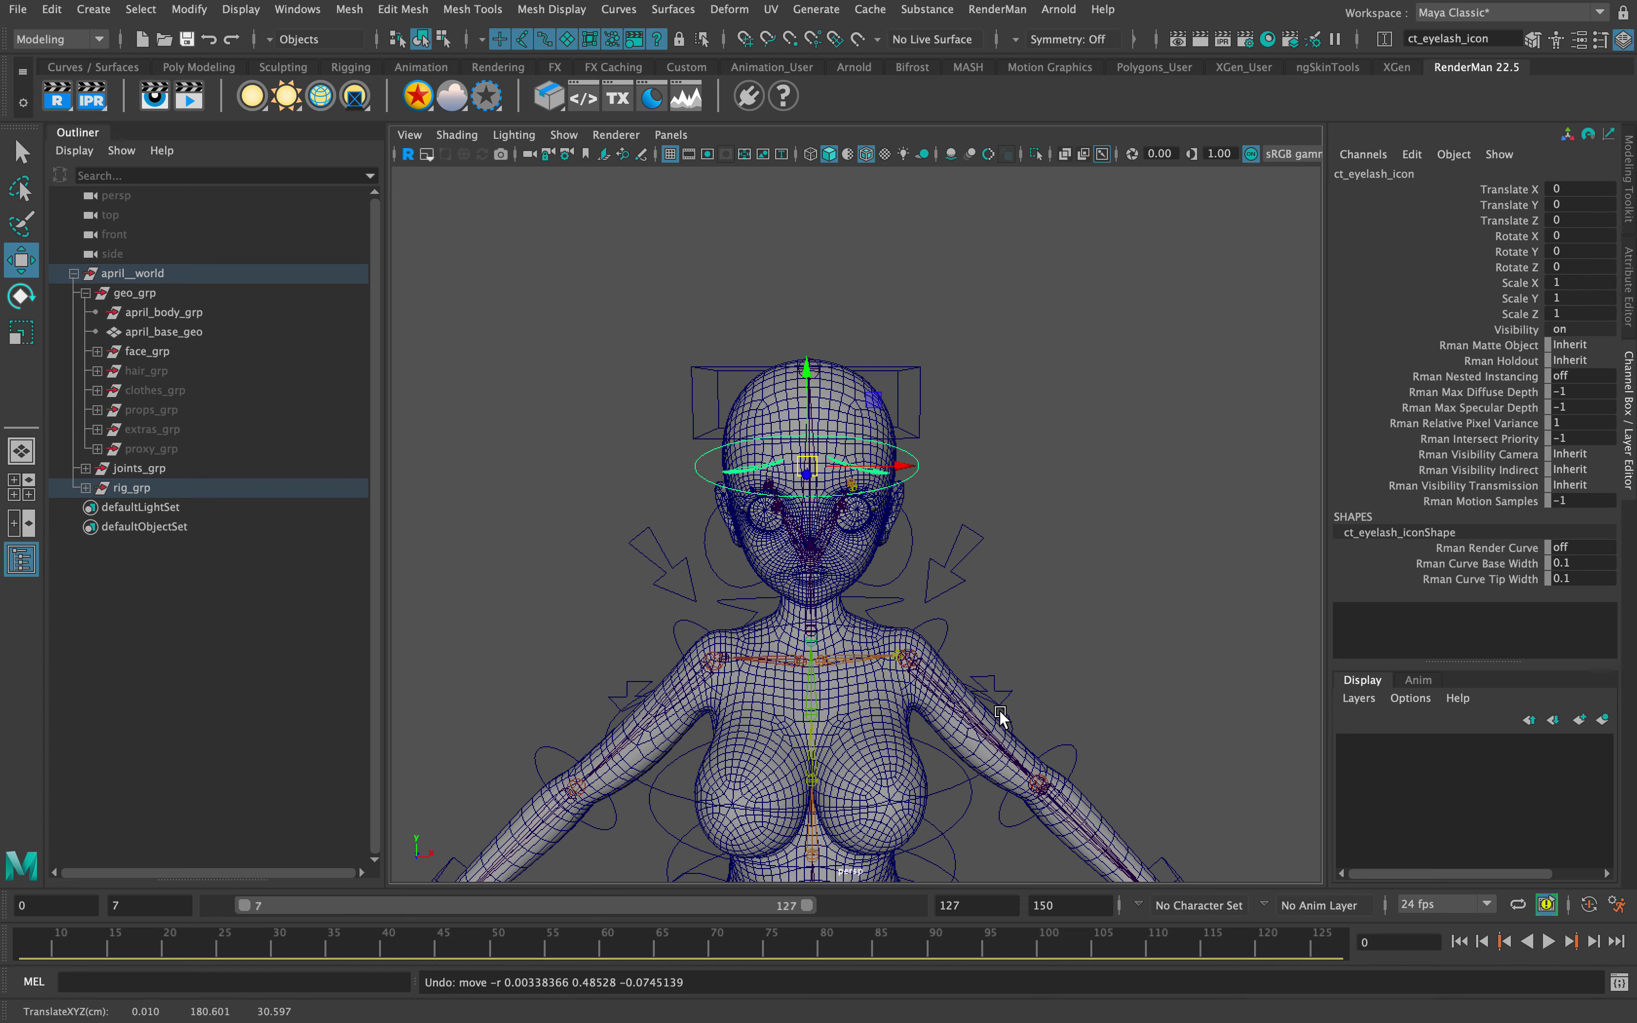
{"action": "left_click_drag", "start_coordinate": [1004, 661], "coordinate": [895, 679], "text": "alt"}
{"action": "scroll", "coordinate": [964, 716], "scroll_direction": "down", "scroll_amount": 8}
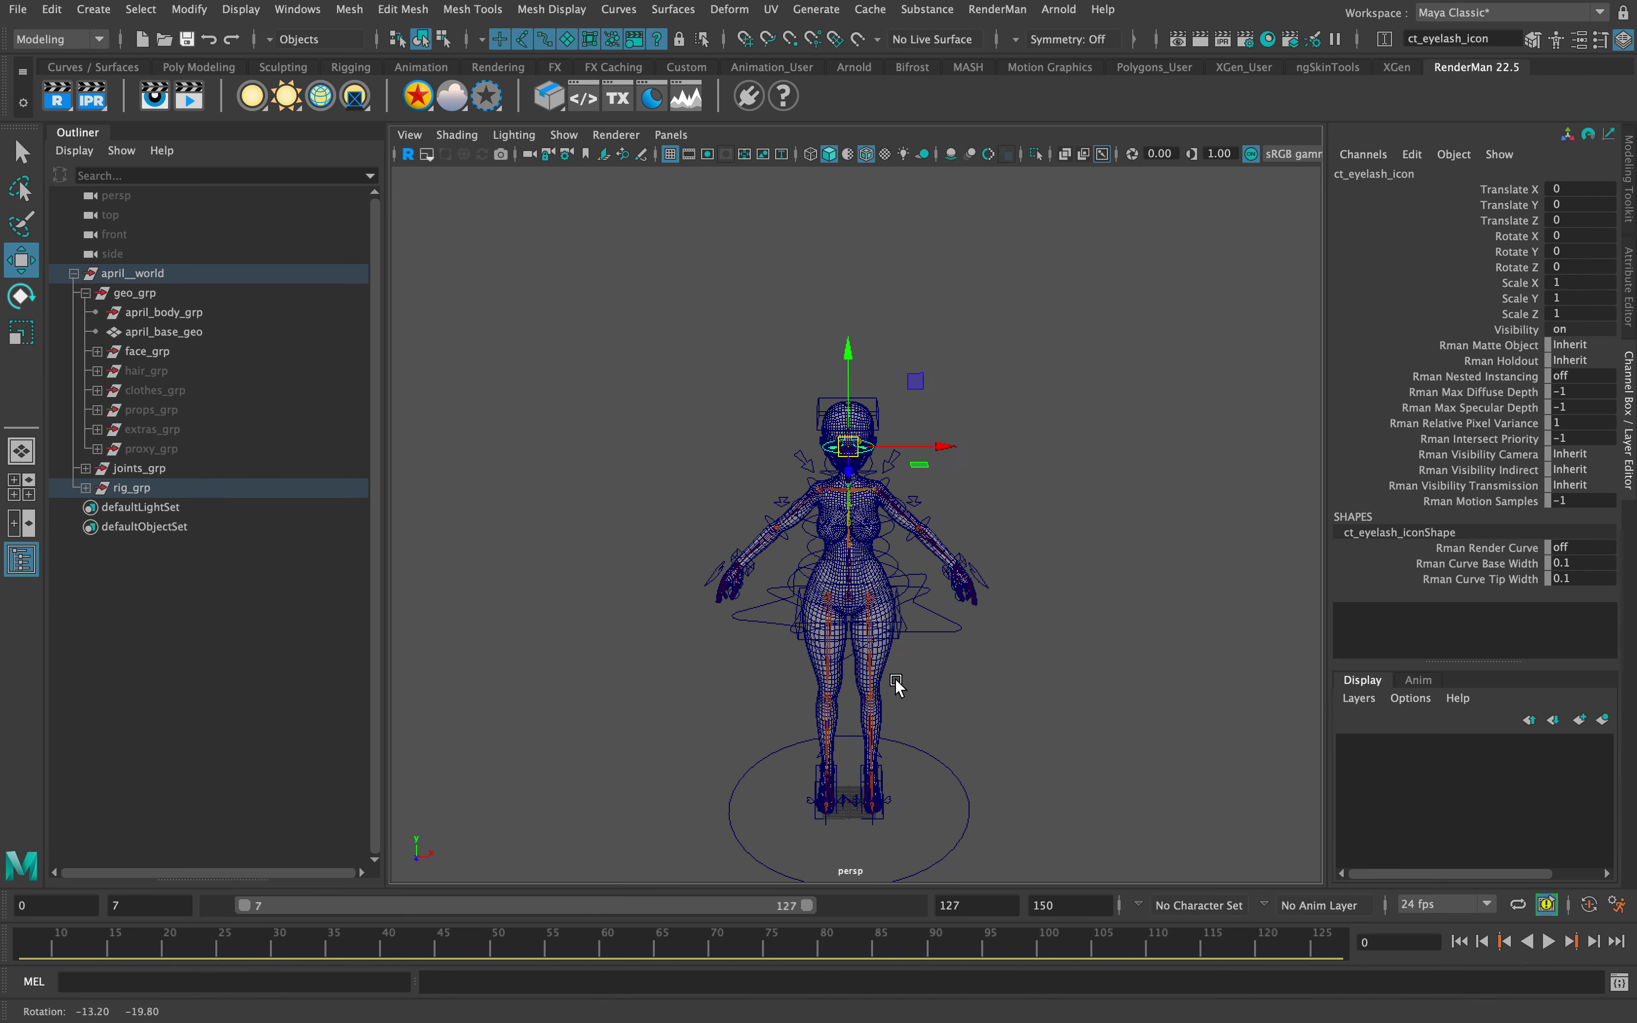